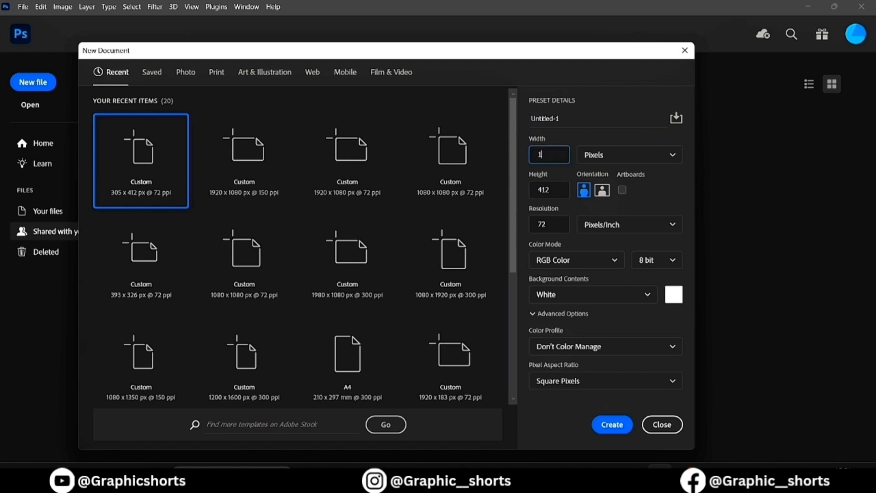
- Create a new blank document 1080 by 1080 pixels with a white background
double_click(553, 188)
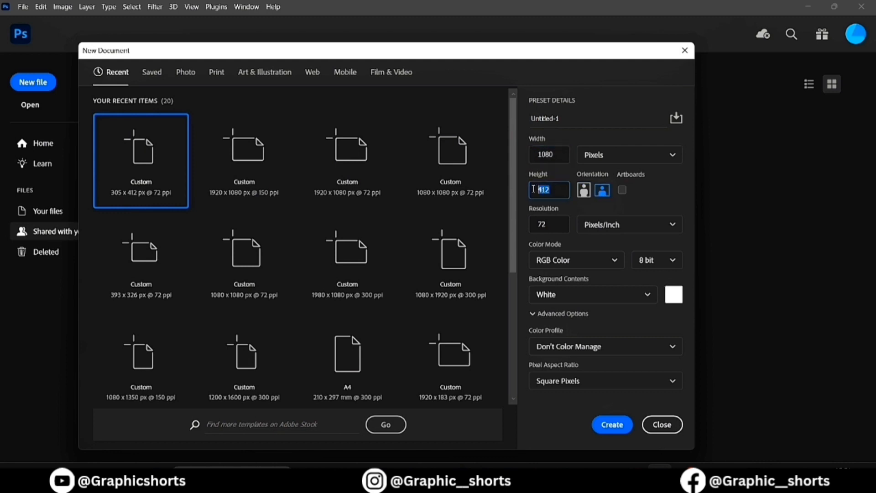
key(BackSpace)
double_click(534, 223)
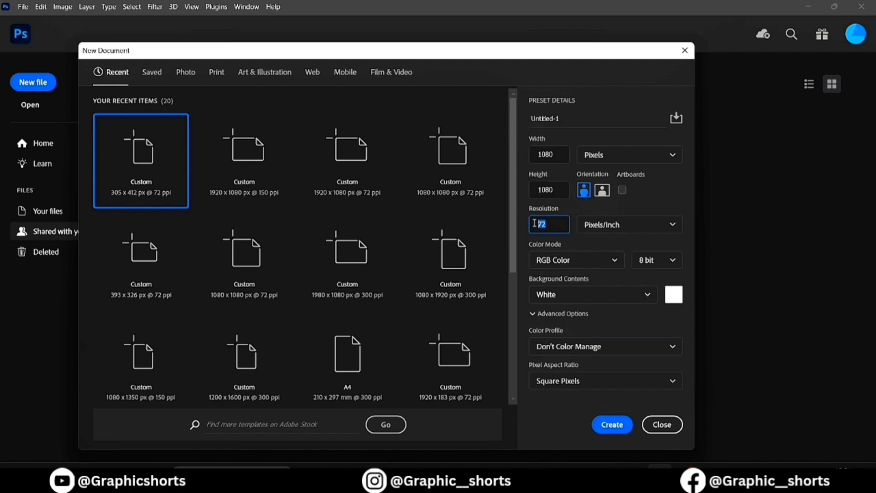
click(611, 422)
key(ctrl+0)
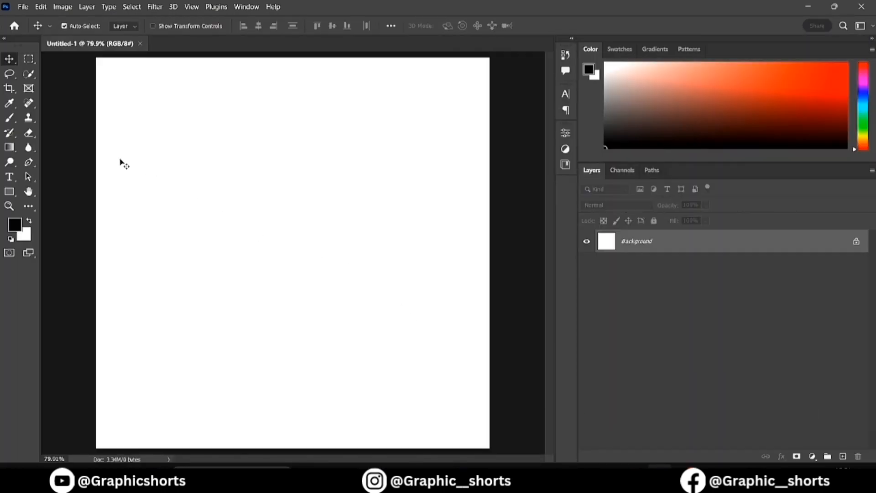
- Add the letter Z as horizontal text in black Bahnschrift SemiBold and place it near the centre of the canvas
drag(9, 177, 30, 178)
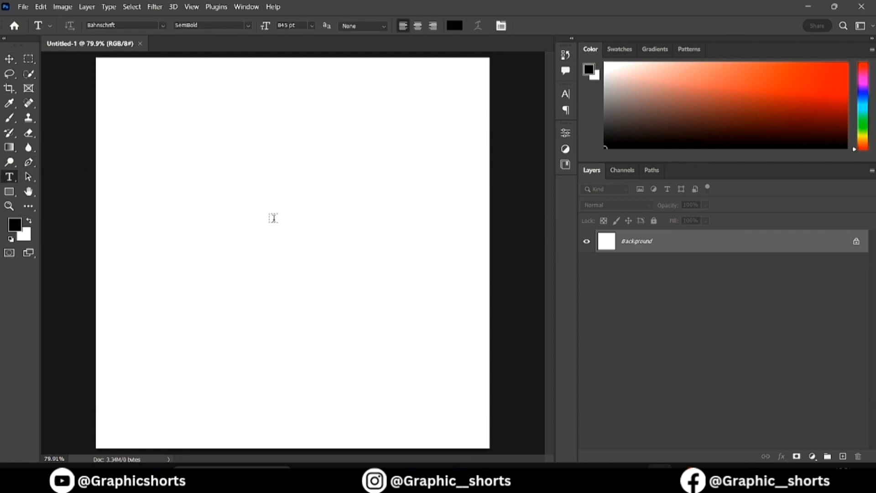
click(274, 234)
text(Z)
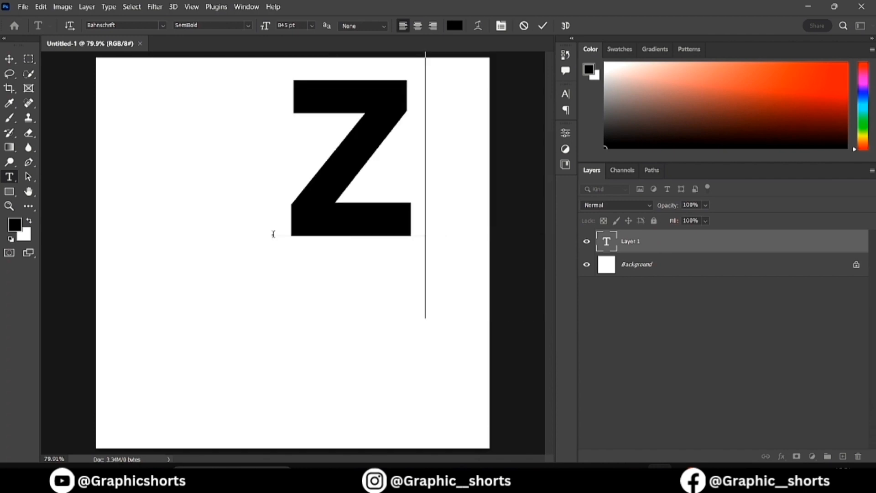
drag(463, 181, 402, 260)
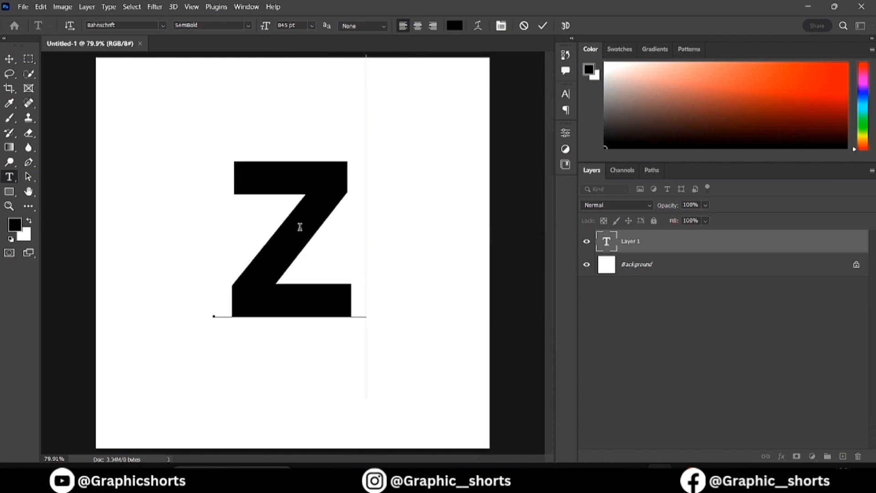
- Set the letter Z's font size to 1000 pt and reposition it at the centre of the canvas
double_click(300, 227)
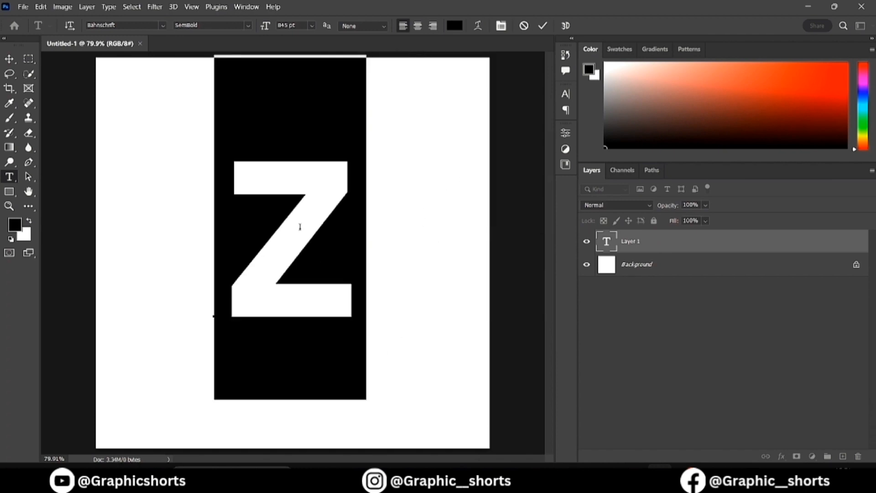
click(289, 25)
text(1000)
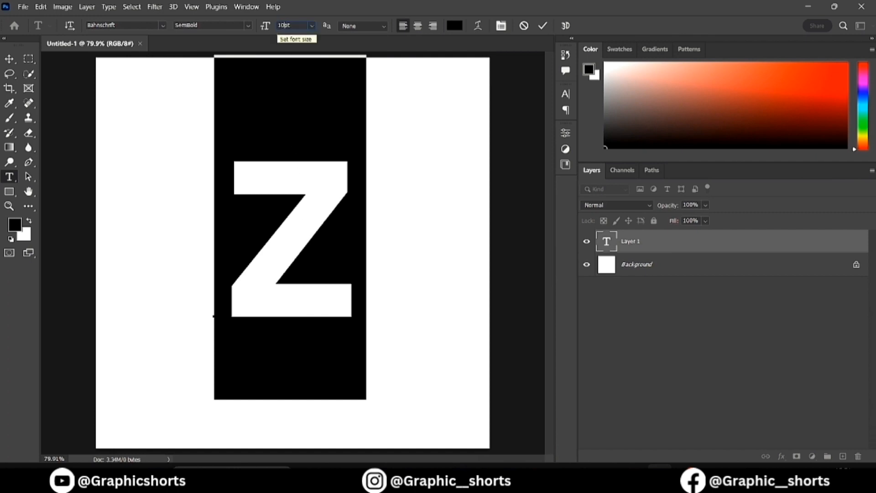
key(Return)
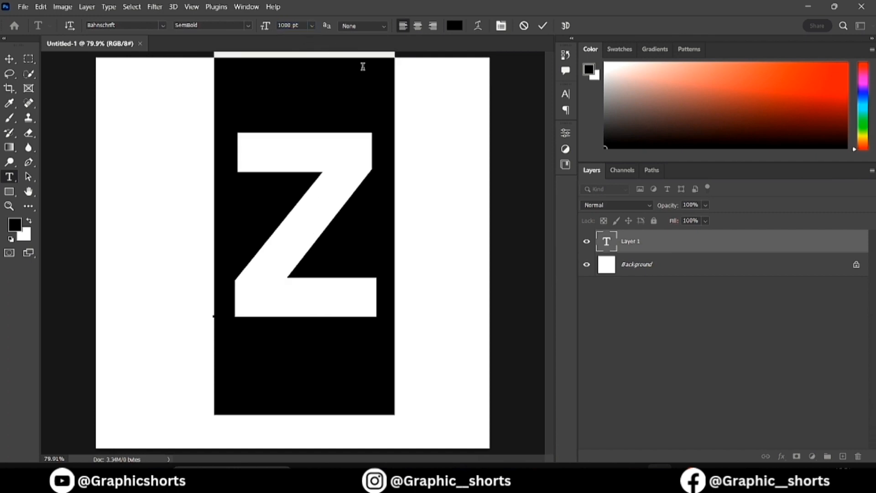
click(10, 59)
drag(314, 201, 301, 233)
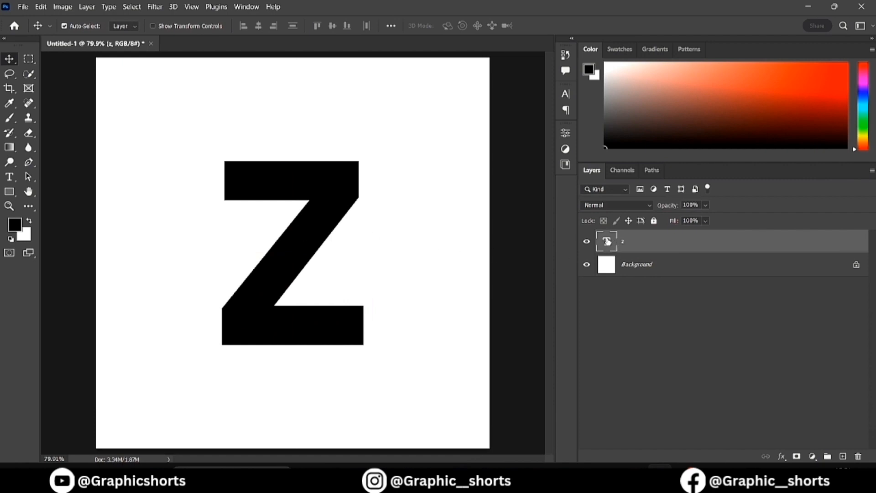
- Change the letter Z's text colour to dark grey 505050
double_click(607, 242)
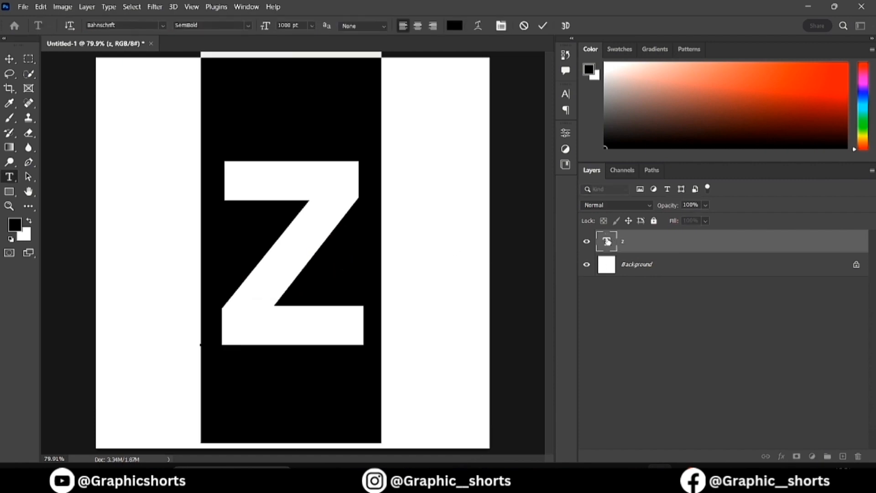
click(455, 26)
drag(409, 195, 406, 209)
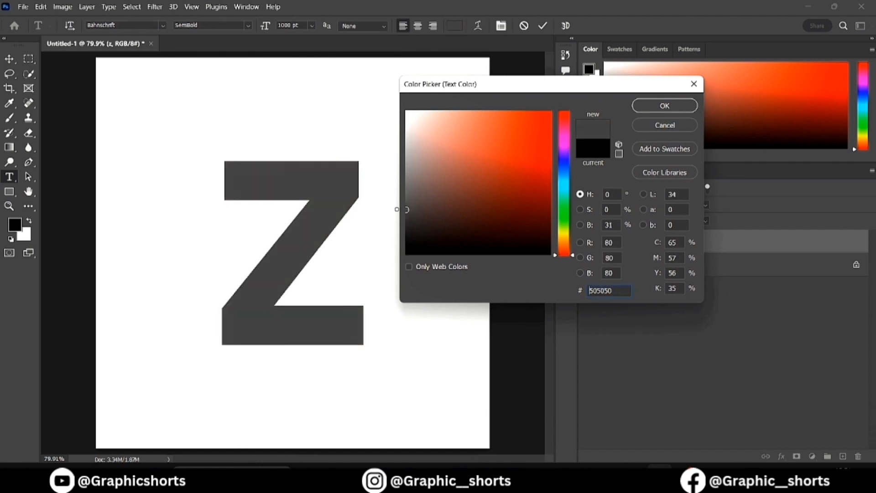
click(648, 106)
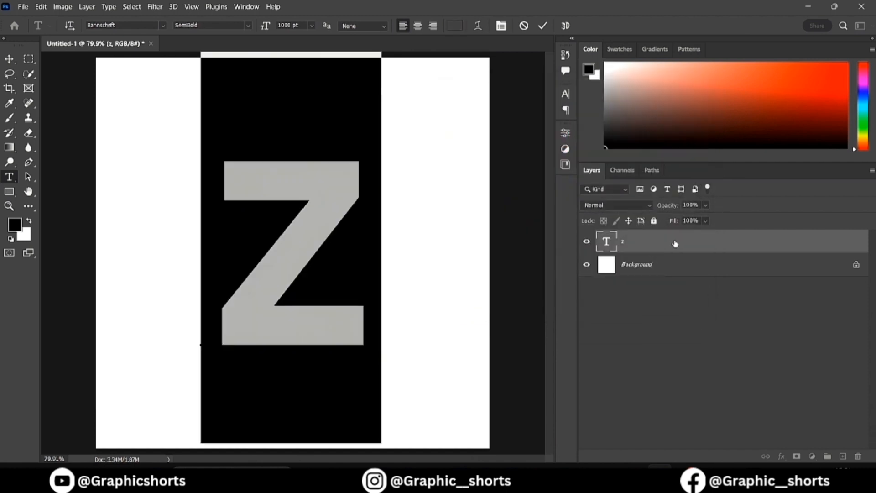
key(Escape)
key(v)
- Duplicate the Z text layer and set the upper copy's text colour to the darker grey 343434
key(ctrl+j)
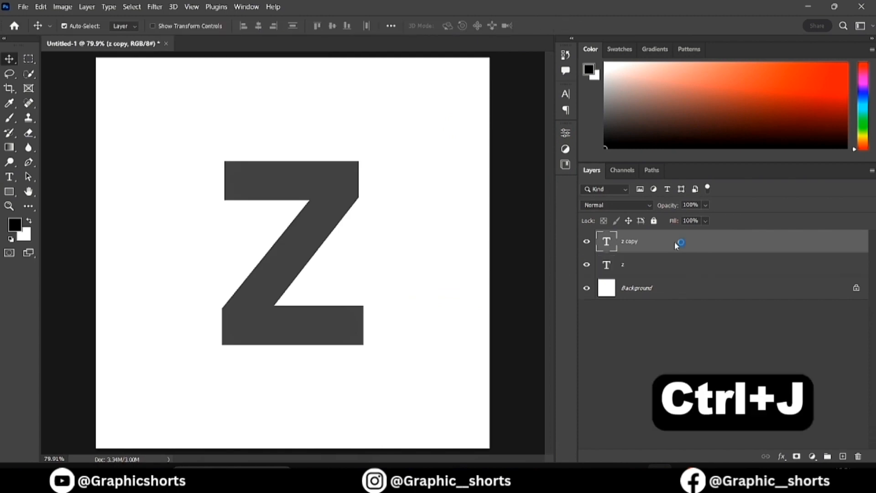
double_click(607, 242)
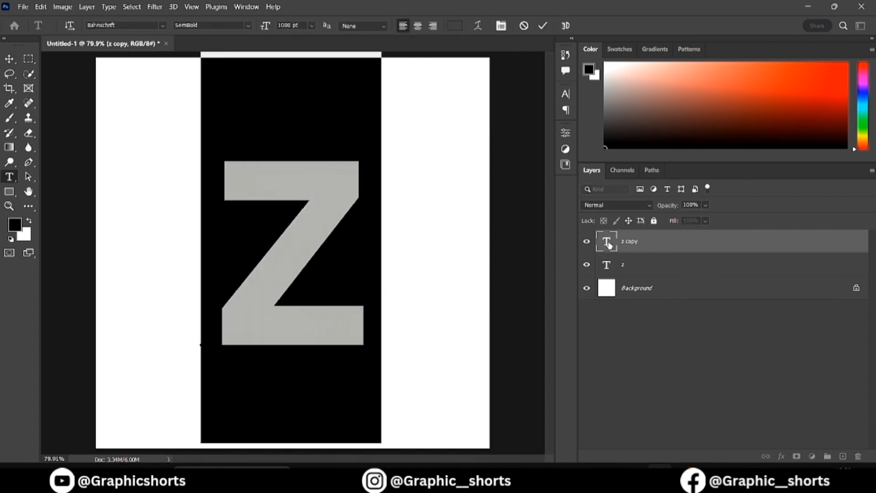
click(458, 25)
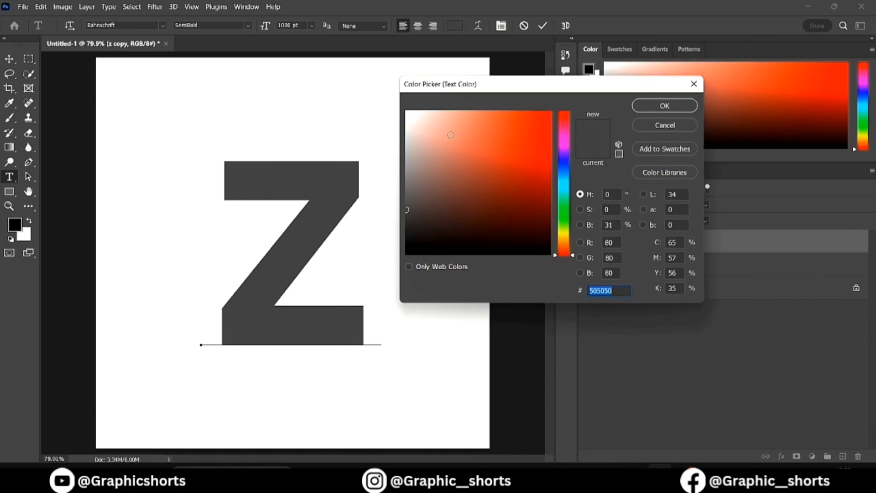
drag(404, 208, 407, 226)
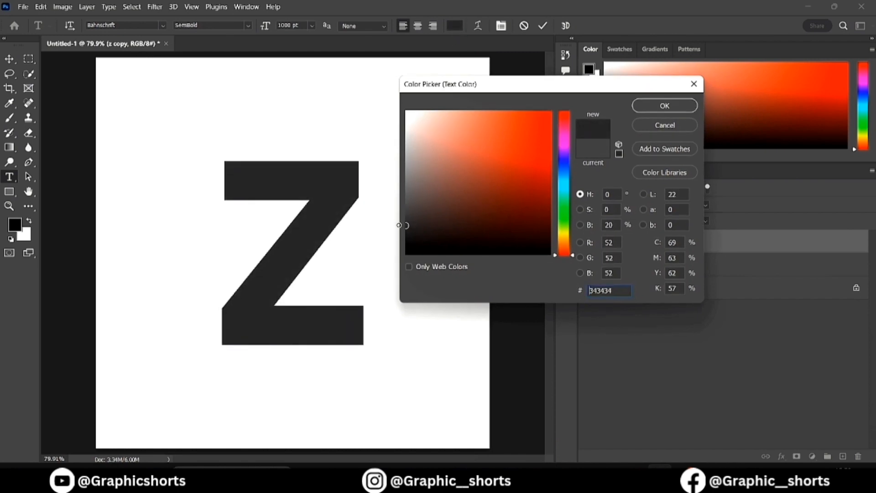
click(662, 105)
click(672, 242)
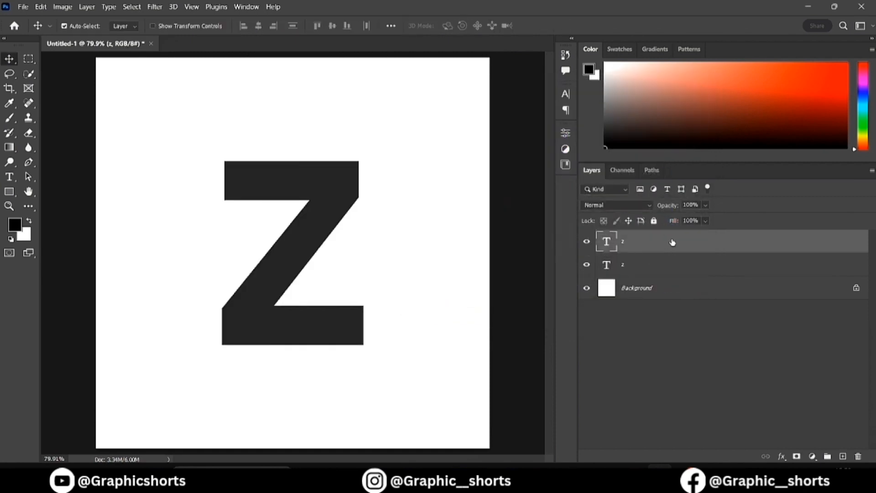
- Group the lower Z text layer and build an extrusion inside the group with 70 copies, each offset one pixel to the right
click(672, 260)
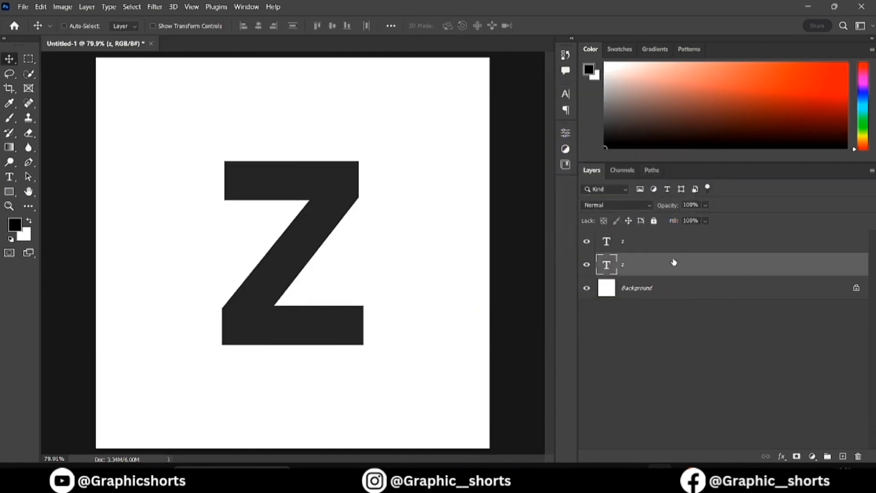
key(ctrl+g)
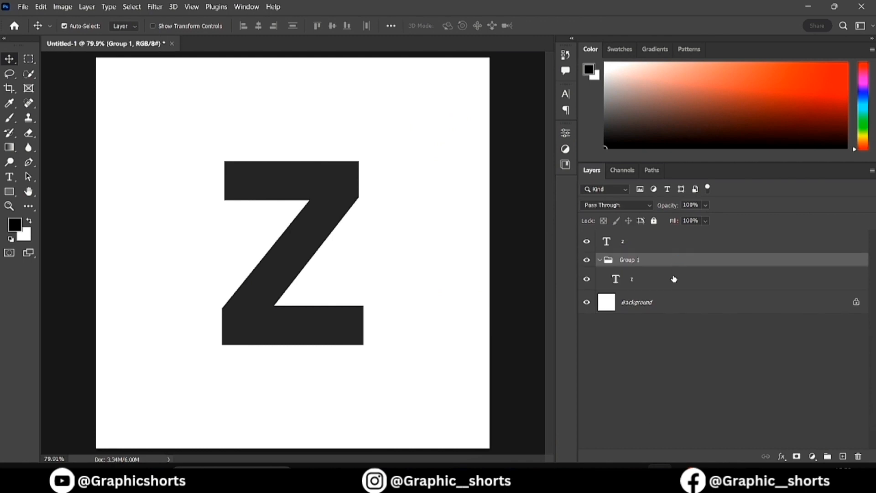
click(674, 278)
key(ctrl+alt+Right)
key(ctrl+alt+Right)
key(ctrl+alt+Right)
key(ctrl+alt+Right)
key(ctrl+alt+Right)
key(ctrl+alt+Right)
key(ctrl+alt+Right)
key(ctrl+alt+Right)
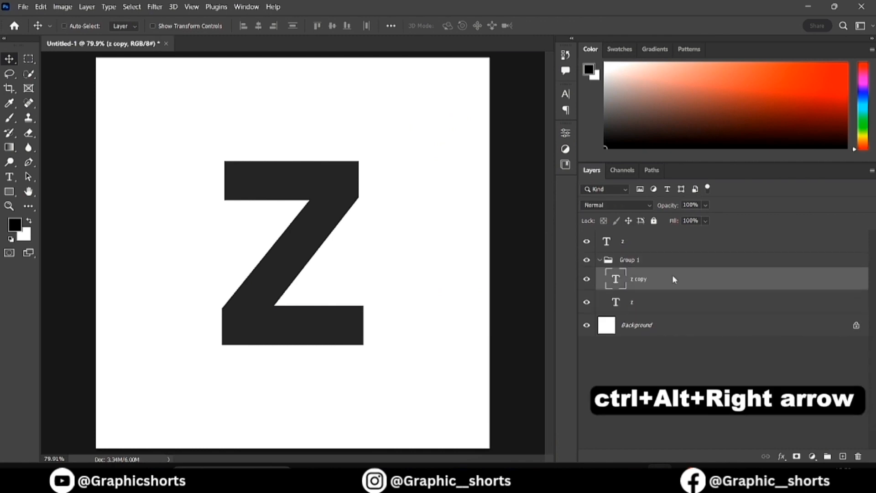
key(ctrl+alt+Right)
key(ctrl+alt+Right)
key(ctrl+alt+Right)
key(ctrl+alt+Right)
key(ctrl+alt+Right)
key(ctrl+alt+Right)
key(ctrl+alt+Right)
key(ctrl+alt+Right)
key(ctrl+alt+Right)
key(ctrl+alt+Right)
key(ctrl+alt+Right)
key(ctrl+alt+Right)
key(ctrl+alt+Right)
key(ctrl+alt+Right)
key(ctrl+alt+Right)
key(ctrl+alt+Right)
key(ctrl+alt+Right)
key(ctrl+alt+Right)
key(ctrl+alt+Right)
key(ctrl+alt+Right)
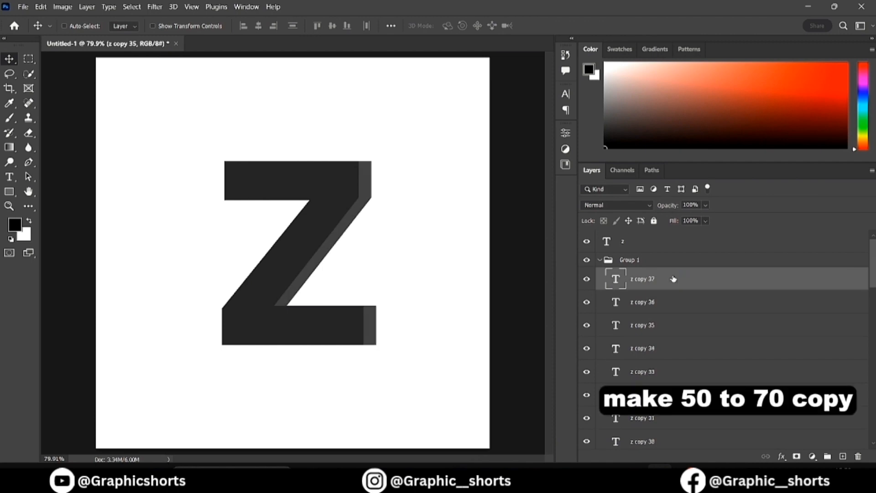
key(ctrl+alt+Right)
key(ctrl+alt+Right)
key(ctrl+alt+Right)
key(ctrl+alt+Right)
key(ctrl+alt+Right)
key(ctrl+alt+Right)
key(ctrl+alt+Right)
key(ctrl+alt+Right)
key(ctrl+alt+Right)
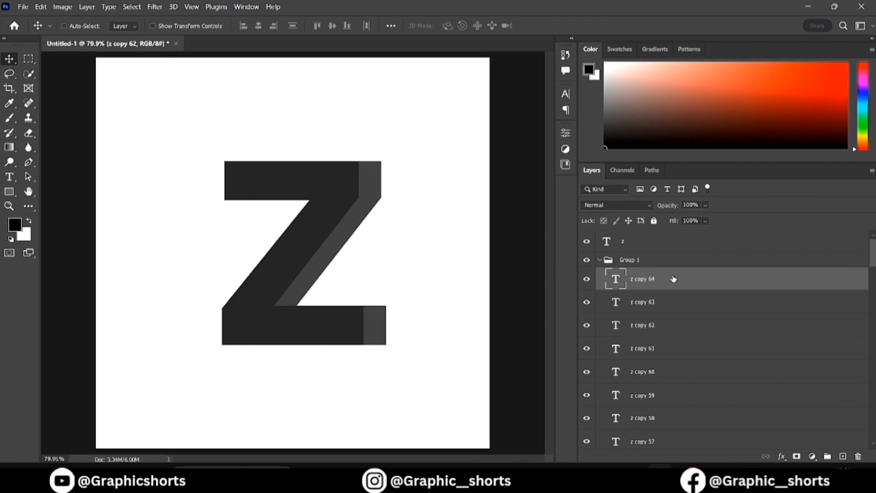
key(ctrl+alt+Right)
key(ctrl+alt+Right)
key(ctrl+alt+Right)
key(ctrl+alt+Right)
key(ctrl+alt+Right)
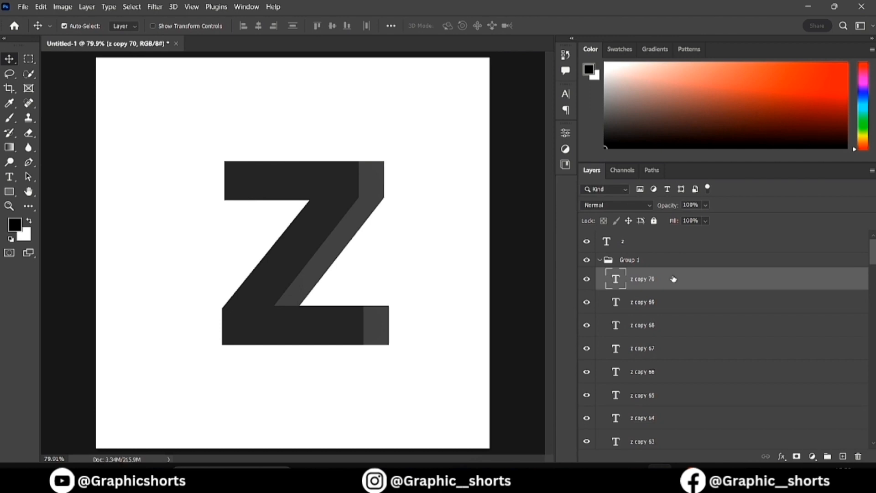
click(601, 261)
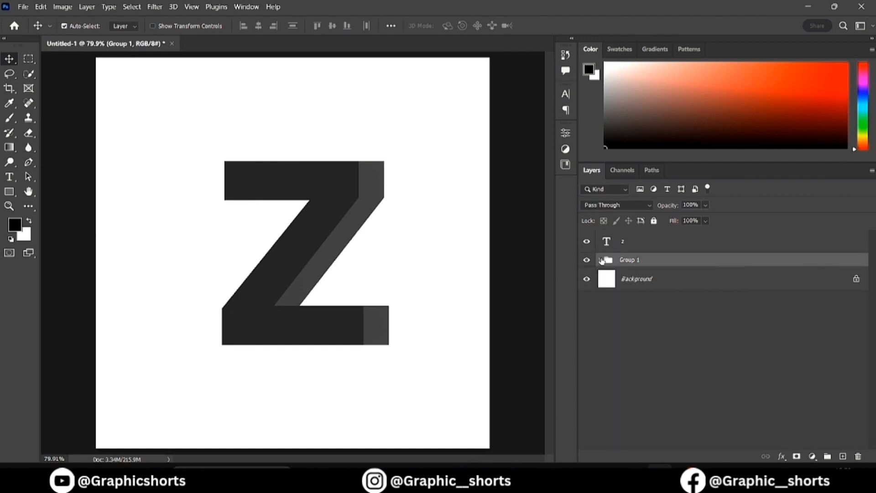
- Place the downloaded photo of the zebra in an orange savanna with trees as an embedded image above the front Z layer
click(671, 241)
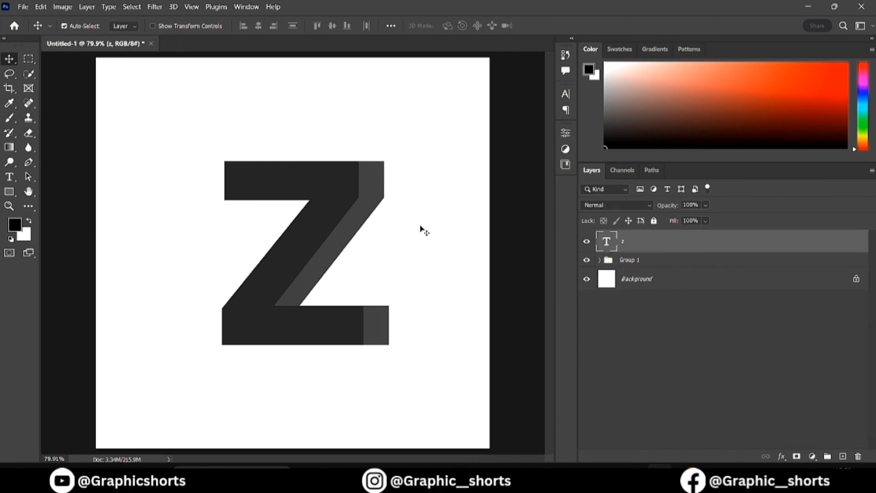
click(22, 8)
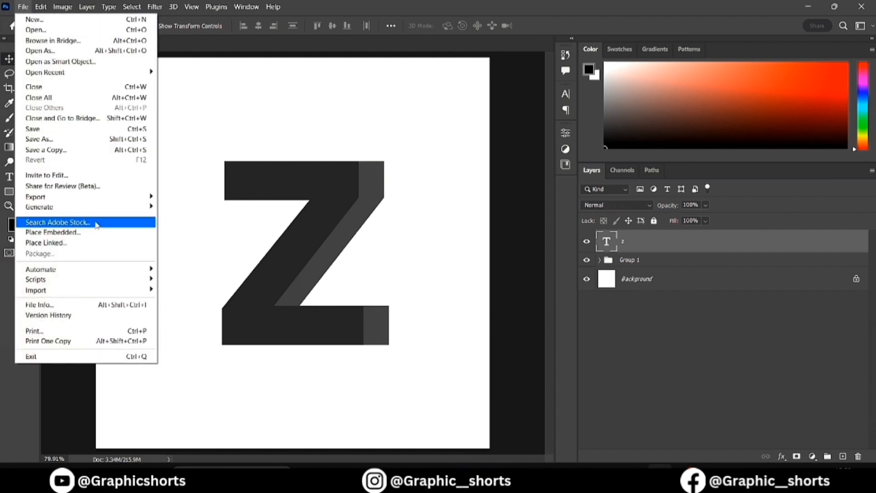
click(116, 236)
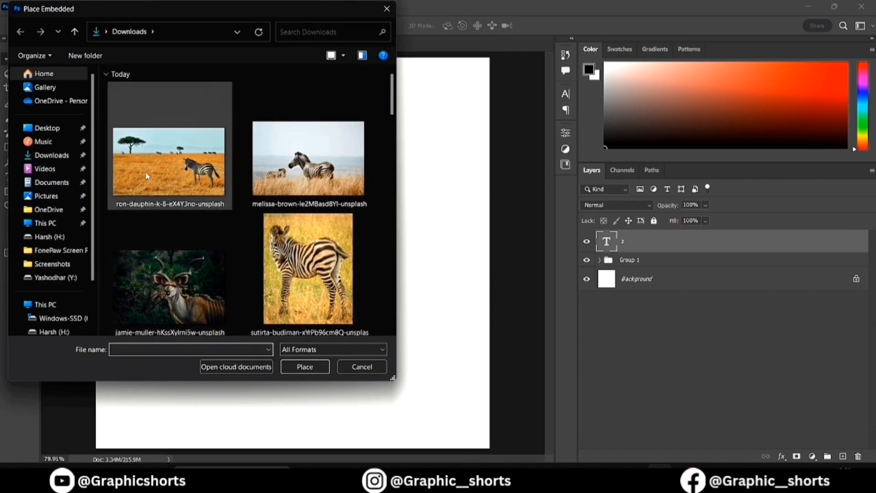
click(146, 167)
click(308, 366)
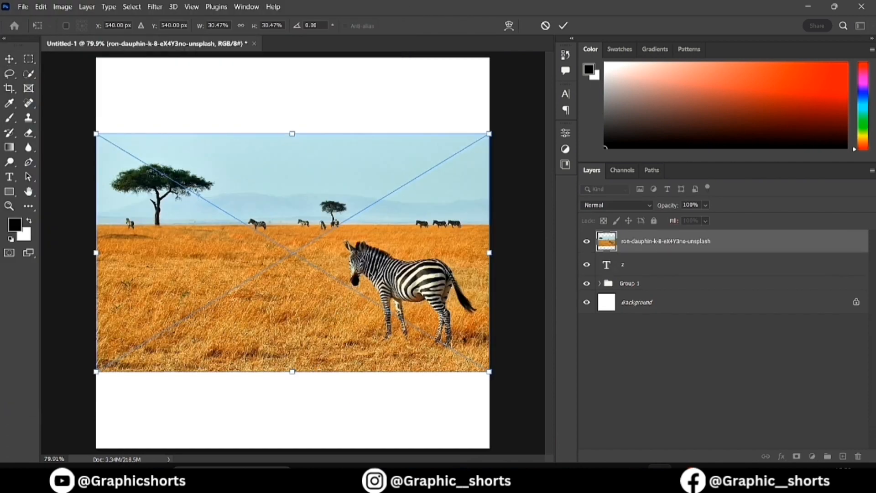
- Lower the placed photo's opacity to 55%, then scale it to about 42.7% and rotate it about 2.25° so the zebra overlaps the Z
click(705, 205)
drag(695, 221, 694, 221)
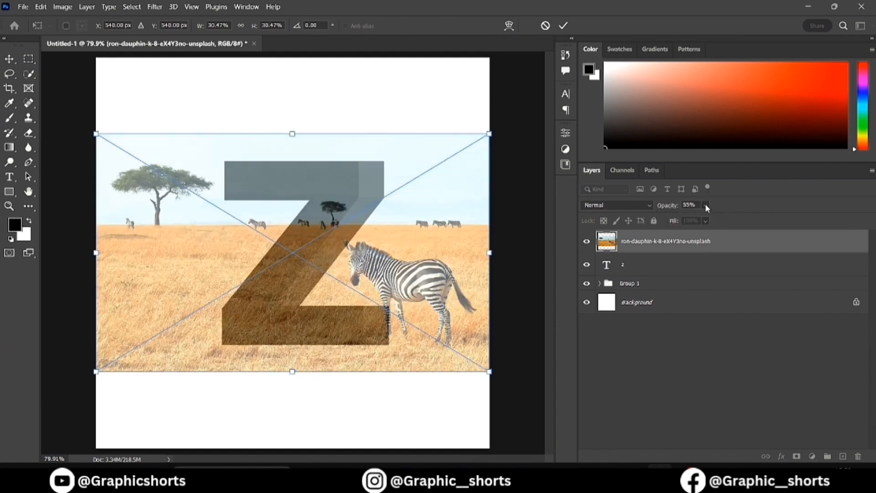
drag(413, 264, 279, 224)
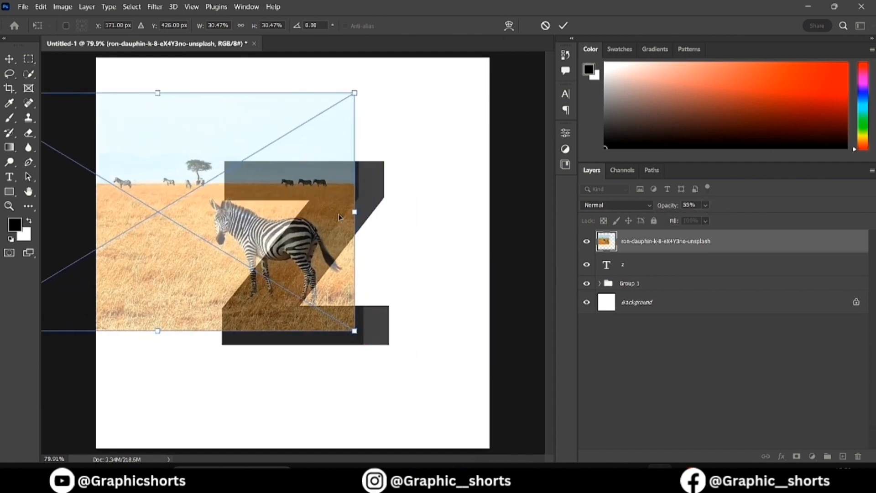
drag(356, 210, 485, 213)
drag(446, 236, 350, 235)
drag(416, 279, 396, 279)
drag(353, 261, 342, 265)
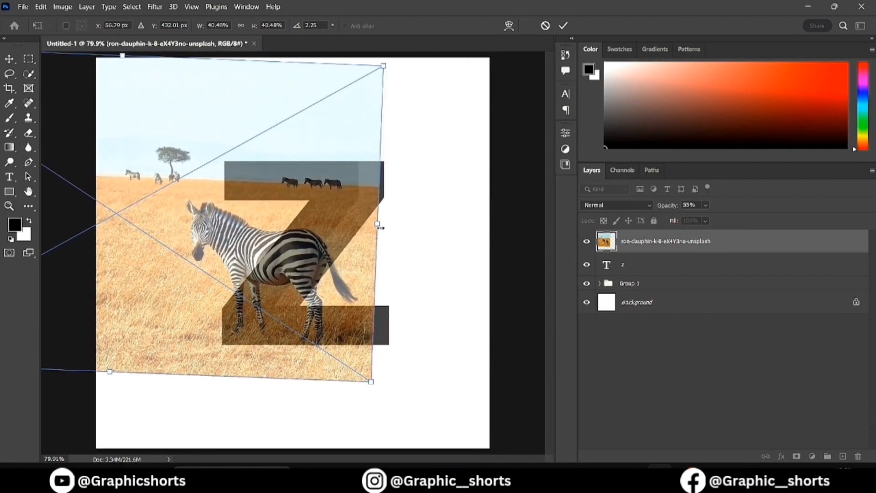
drag(380, 228, 409, 230)
mouse_move(340, 244)
mouse_down()
mouse_move(321, 233)
mouse_move(337, 246)
mouse_up()
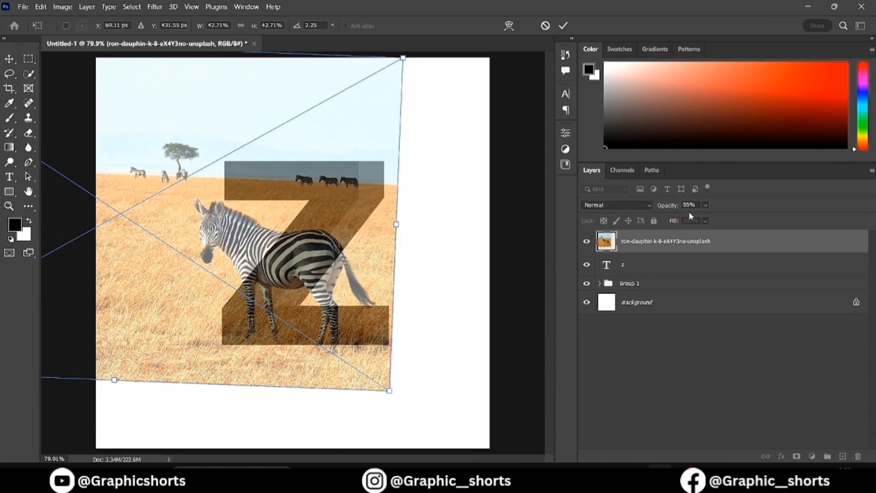
- Set the zebra photo's opacity back to 100% and apply its transform
click(703, 206)
drag(711, 220, 748, 216)
click(704, 204)
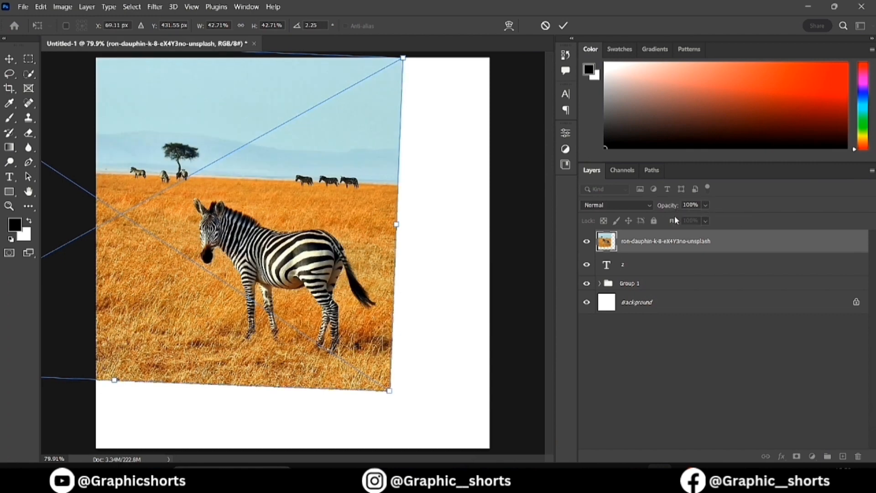
key(Return)
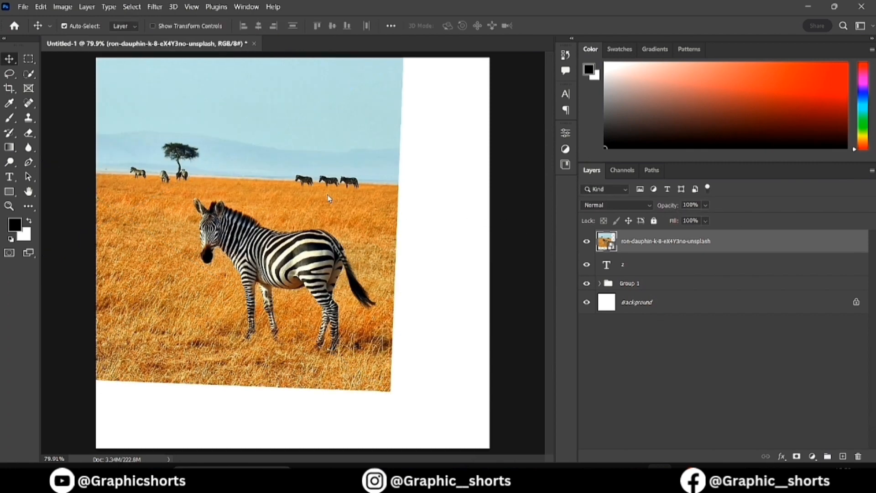
- Clip the zebra photo to the front Z text layer, and clip a duplicate of it to the extrusion group beneath
right_click(727, 245)
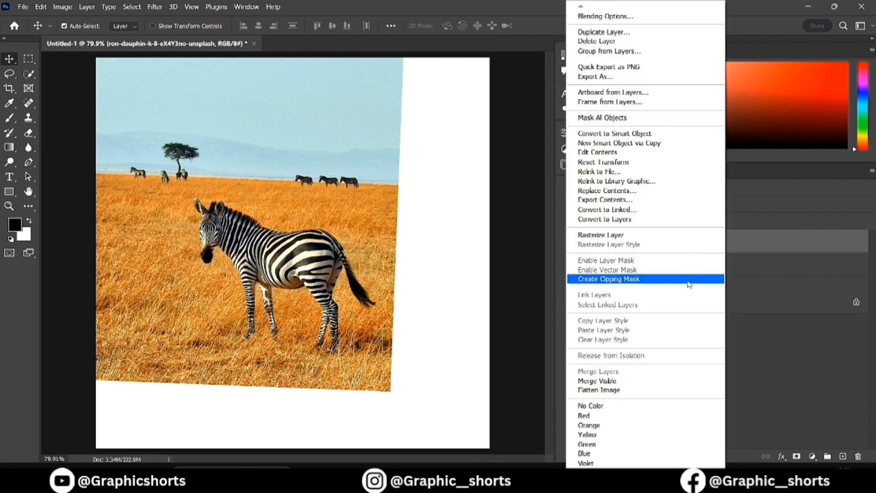
click(692, 284)
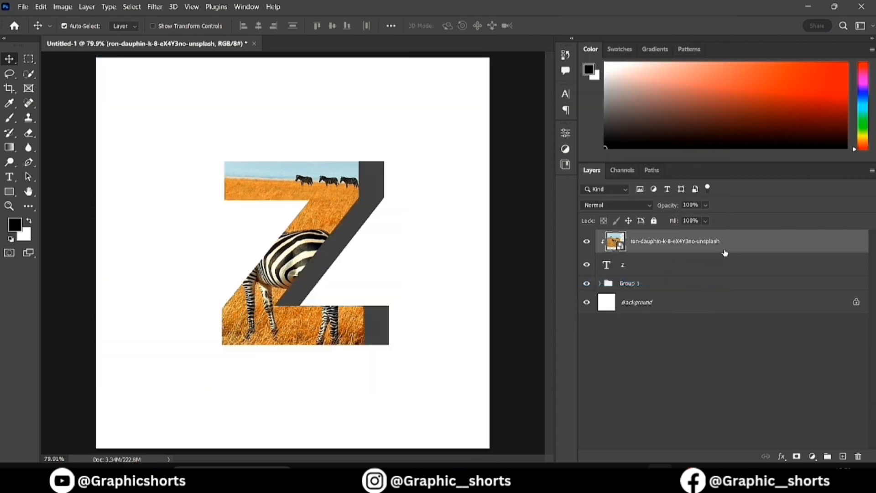
key(ctrl+j)
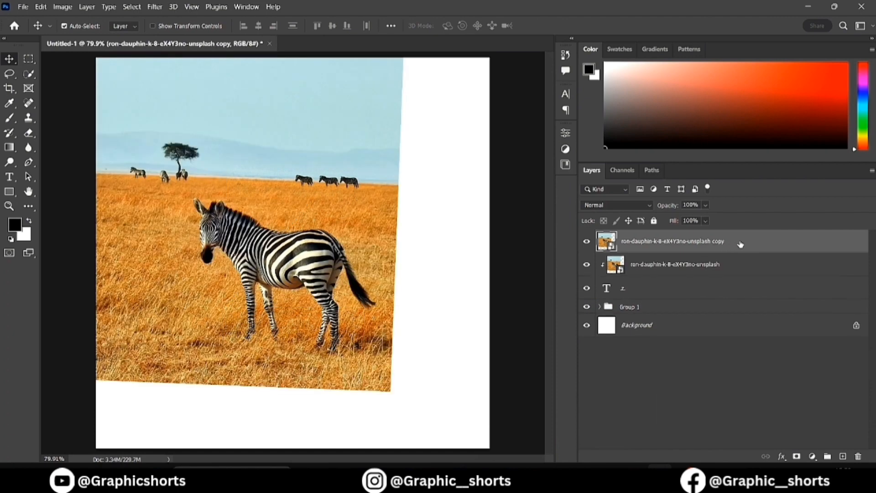
drag(730, 244, 741, 300)
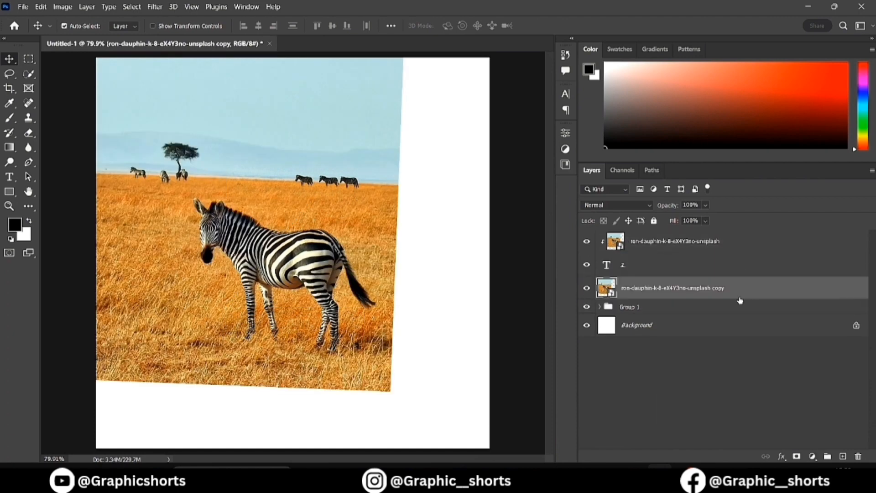
right_click(745, 291)
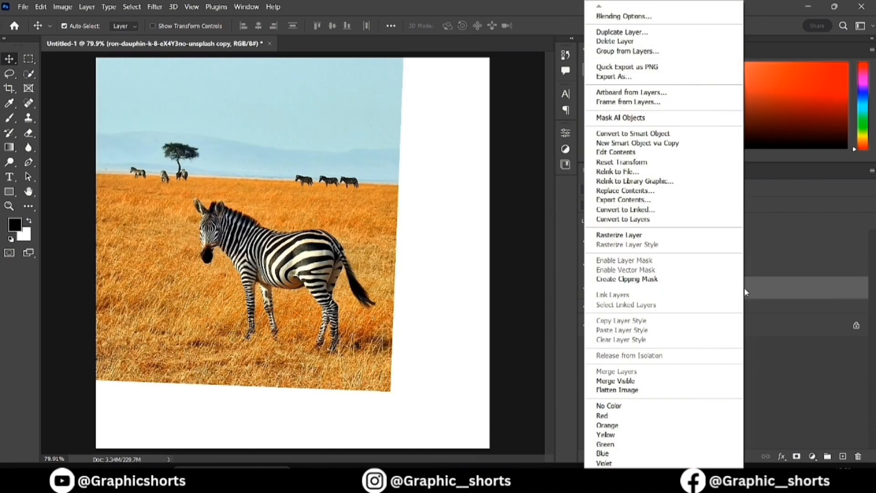
click(692, 283)
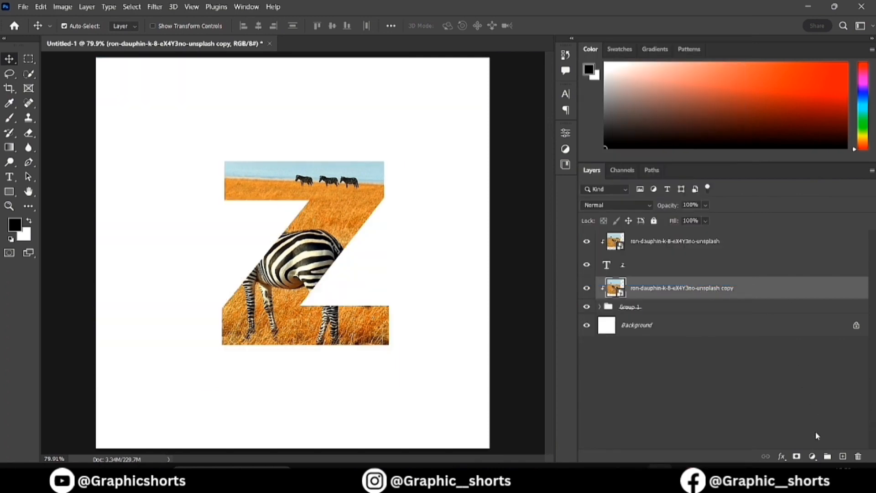
- Add an Exposure adjustment above the extrusion's photo with exposure about -1.61 and gamma correction about 0.77
click(813, 457)
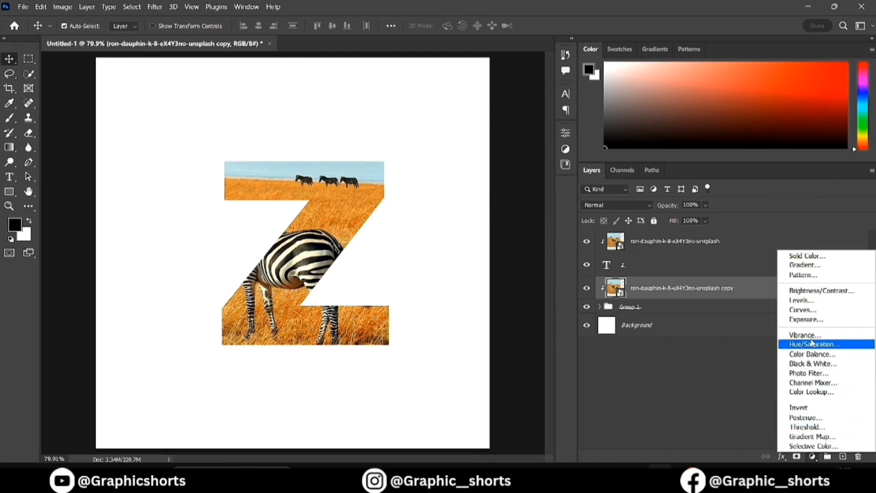
click(811, 319)
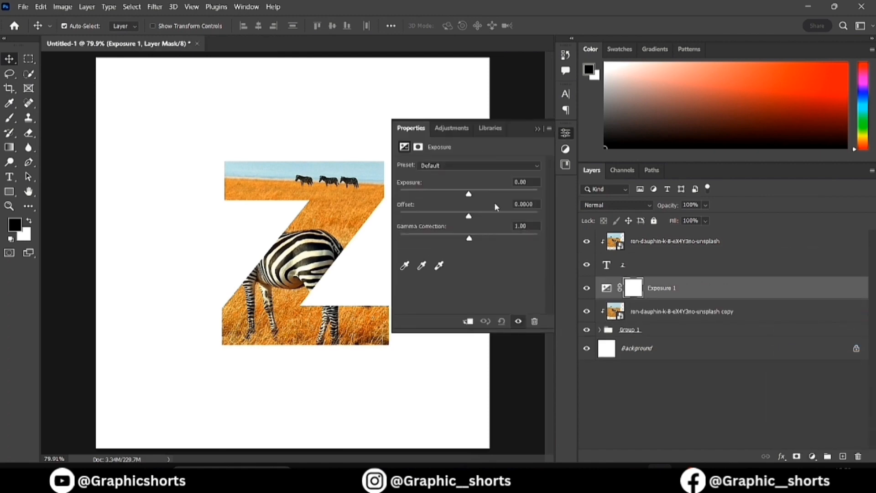
drag(469, 195, 453, 194)
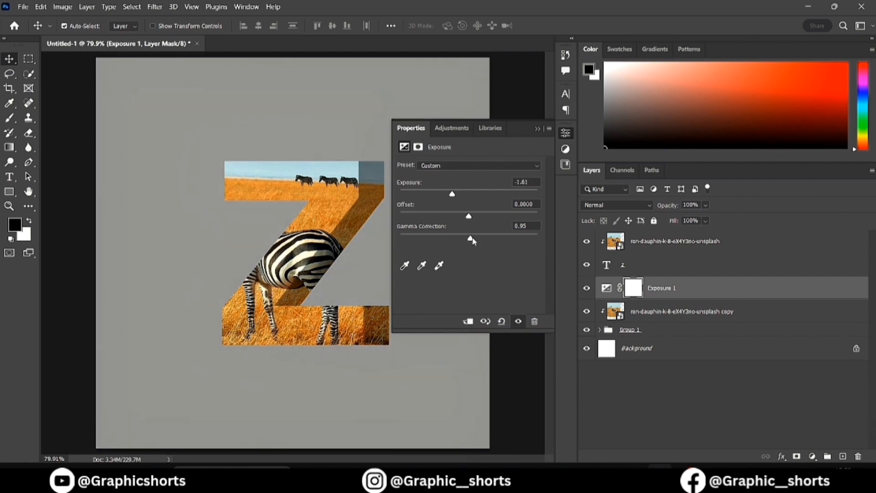
drag(473, 240, 483, 242)
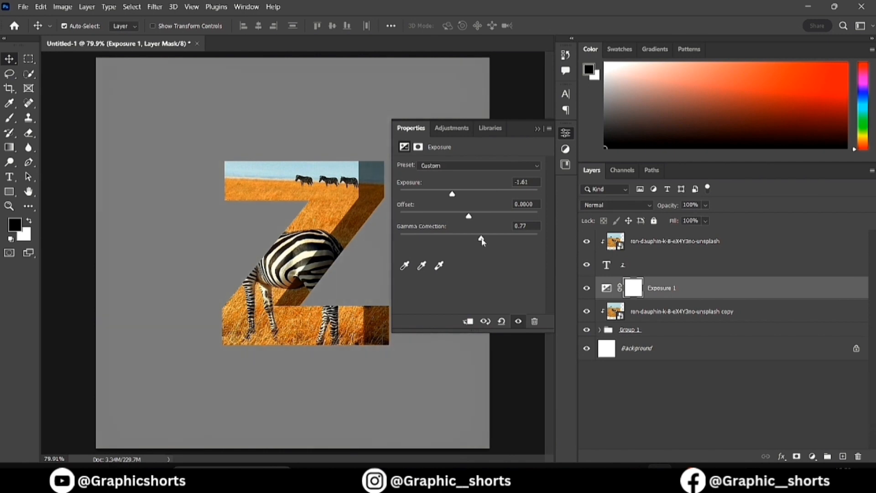
click(537, 129)
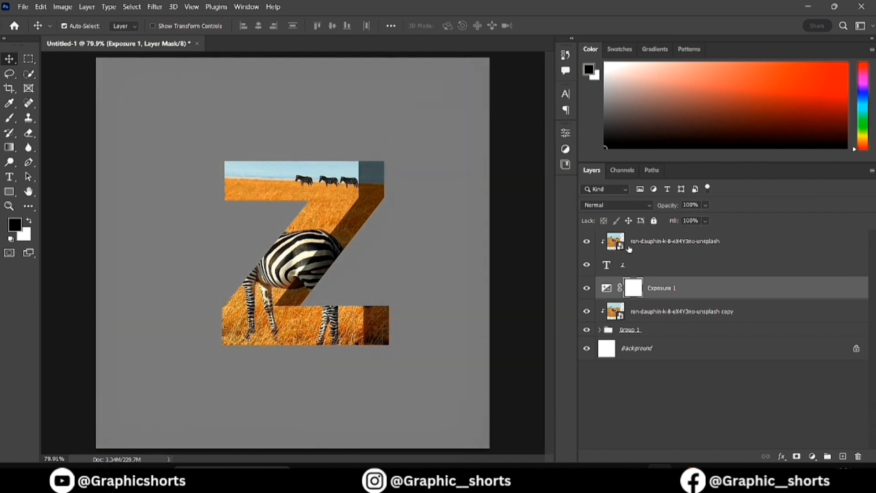
- Duplicate the zebra photo clipped to the front Z and select its subject using the Cloud (Detailed results) option
click(743, 245)
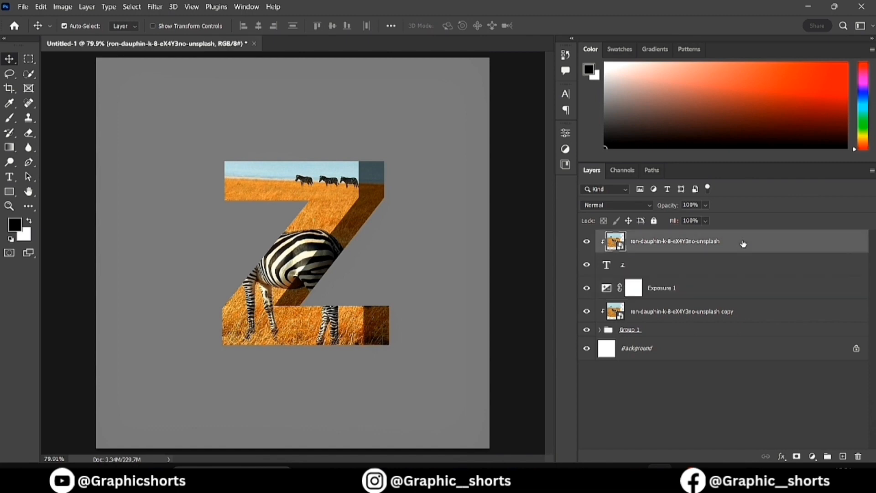
key(ctrl+j)
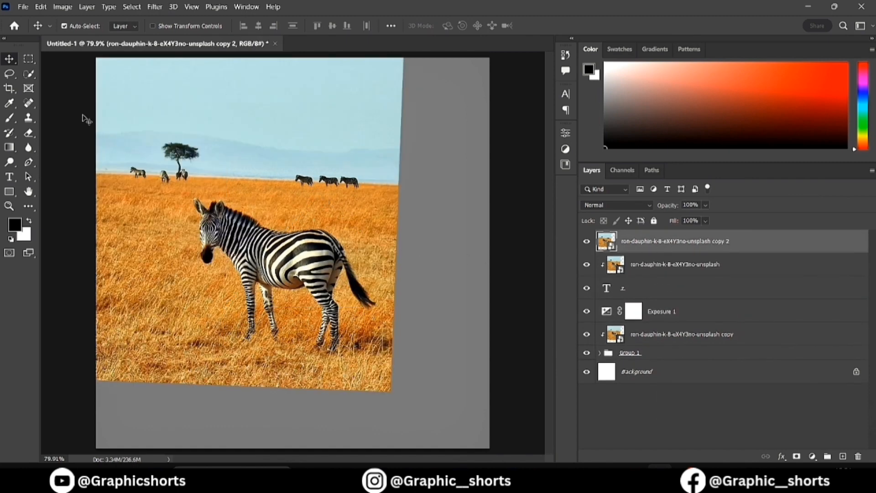
click(29, 74)
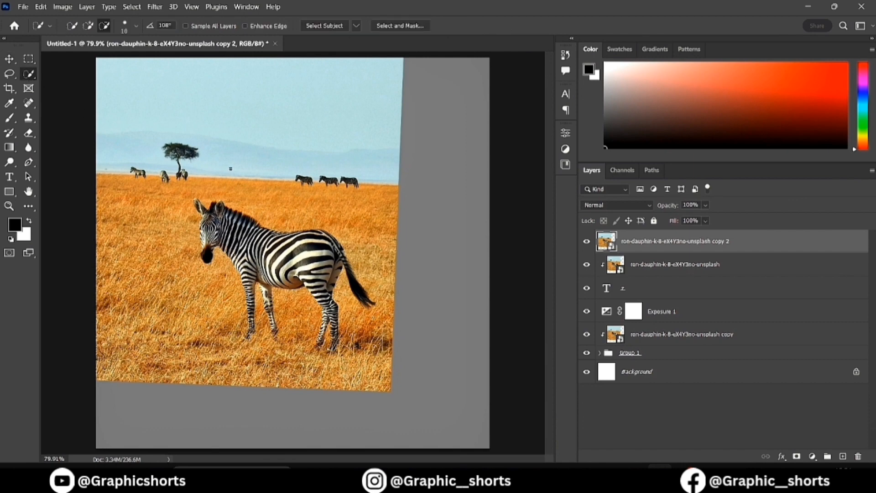
click(356, 27)
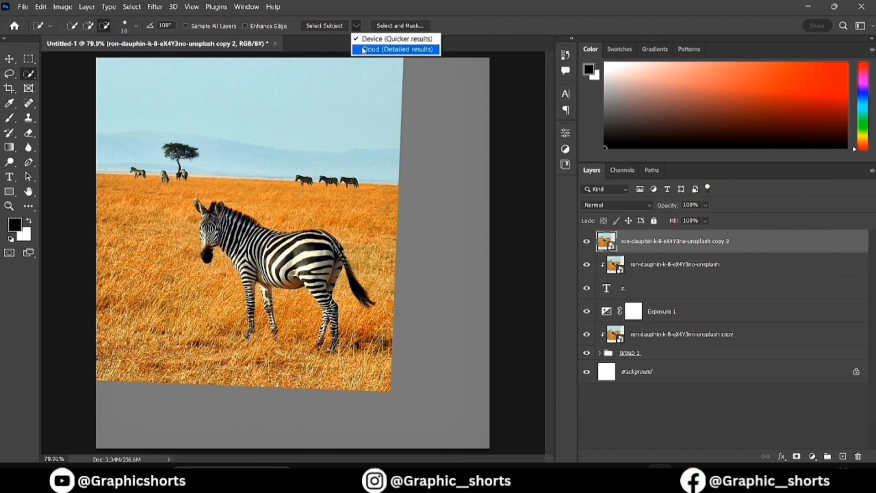
click(389, 50)
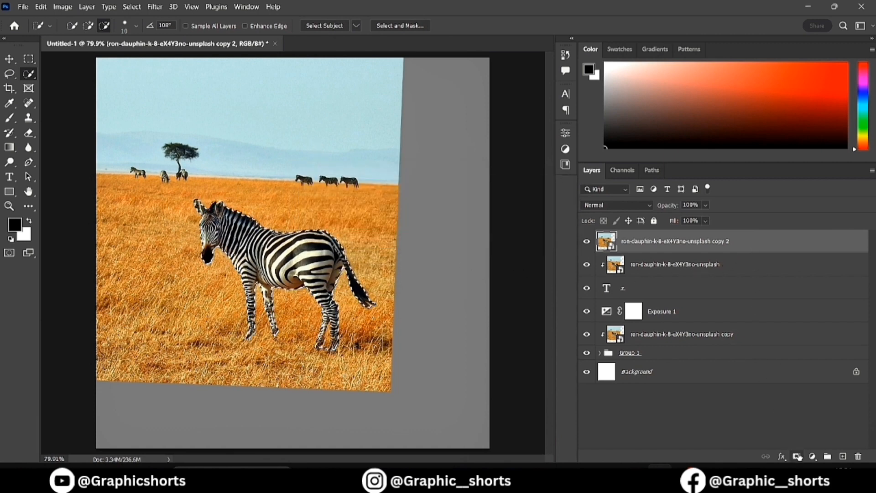
- Mask the duplicate to the selected zebra, and paint out its hind legs and tail with a 250 px black brush
click(796, 456)
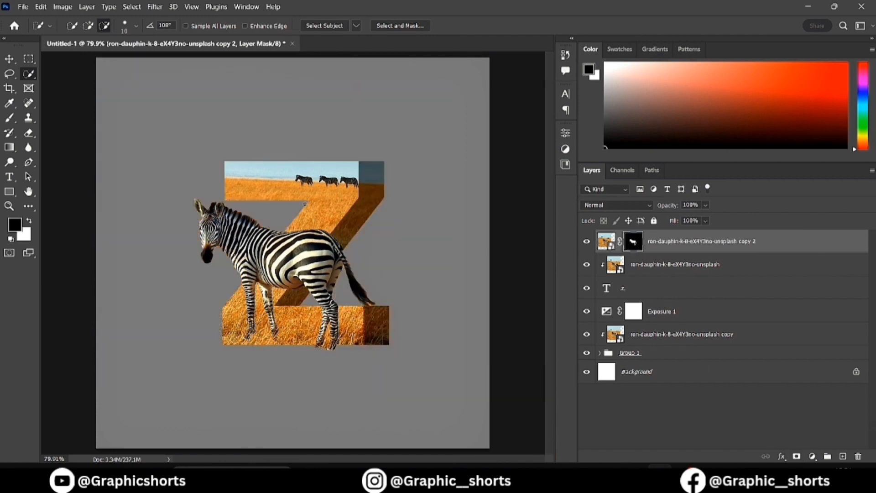
click(9, 118)
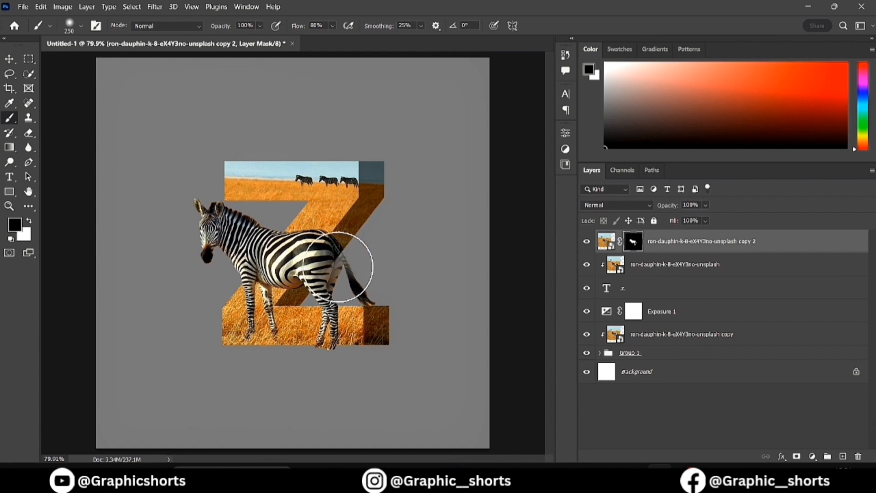
mouse_move(338, 267)
mouse_down()
mouse_move(335, 338)
mouse_move(338, 287)
mouse_move(352, 328)
mouse_move(337, 342)
mouse_up()
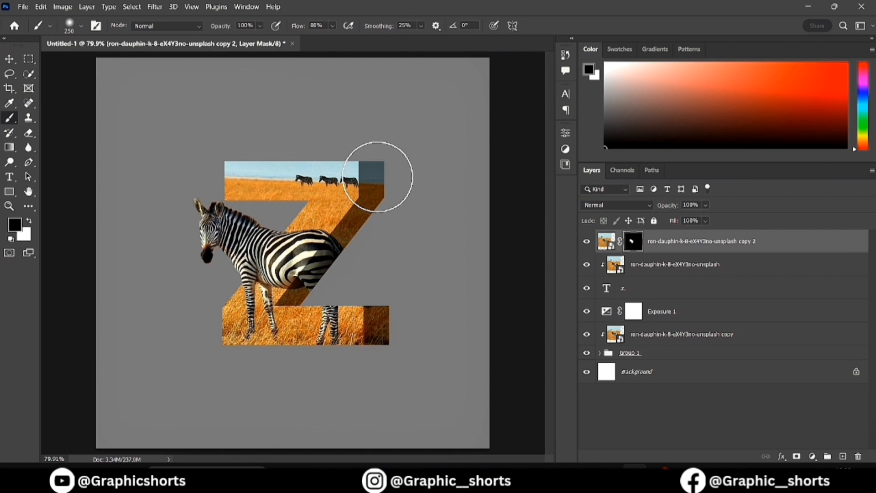
- Group all layers above the background and set the group's blend mode to Normal
click(683, 353)
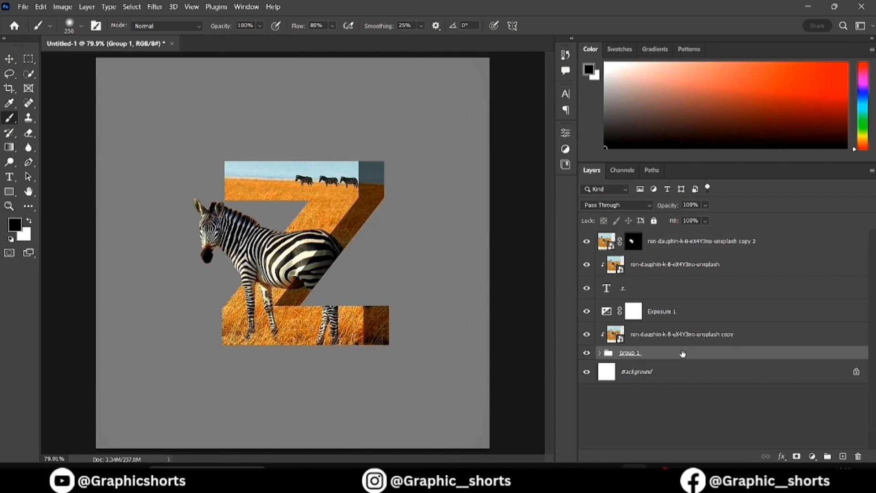
shift+click(693, 245)
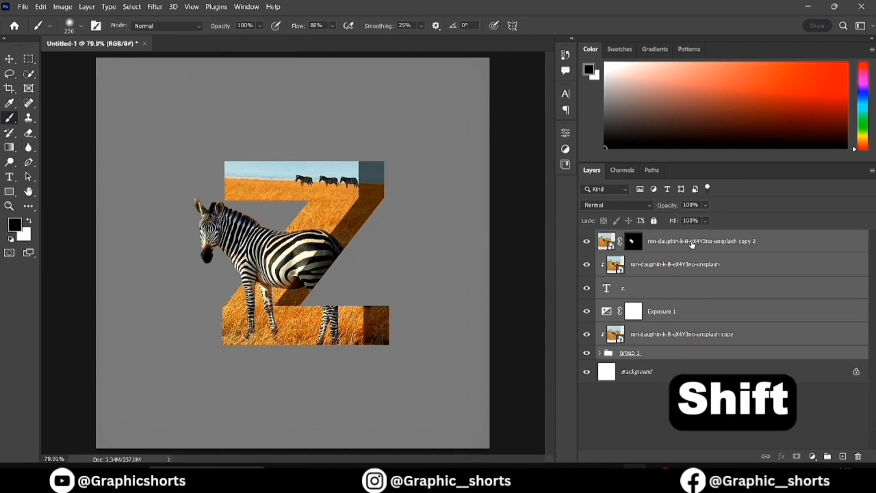
key(ctrl+g)
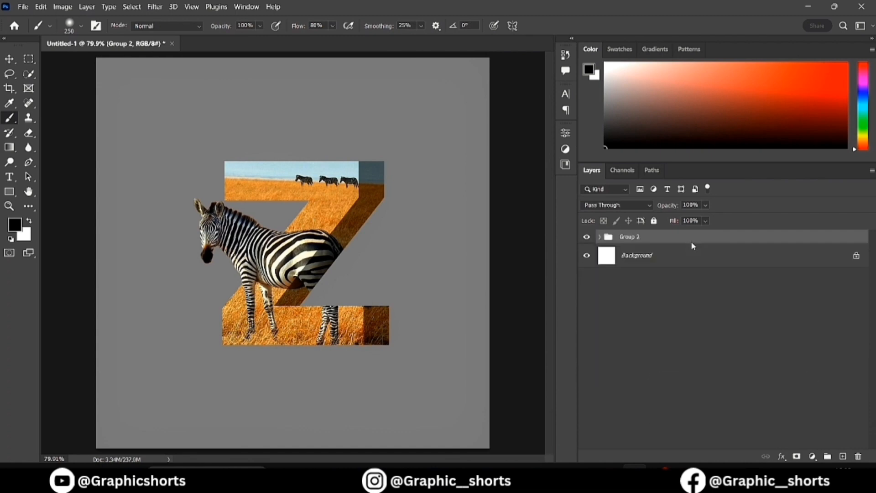
click(633, 206)
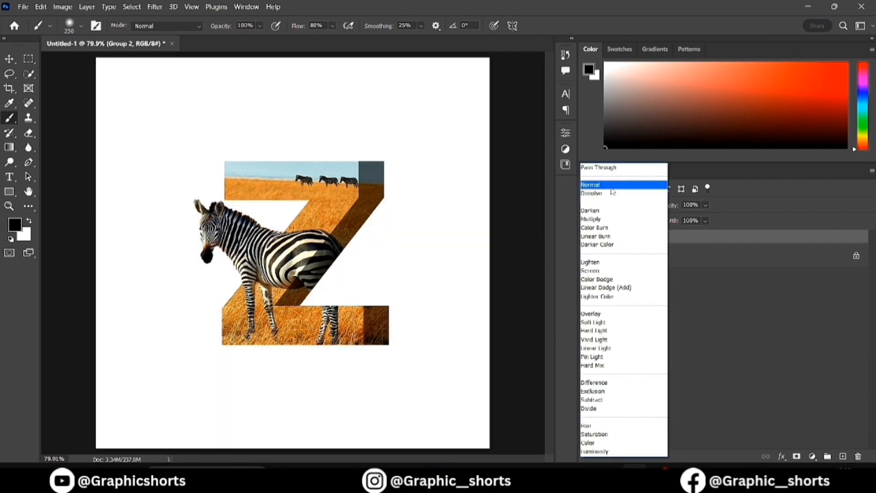
click(611, 186)
- Duplicate the whole Z group and flip the copy vertically with Free Transform
key(ctrl+j)
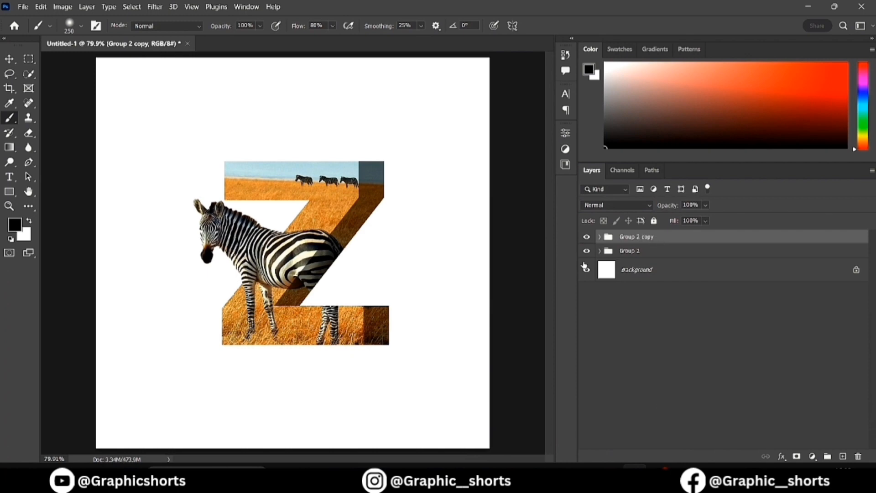
key(v)
key(ctrl+t)
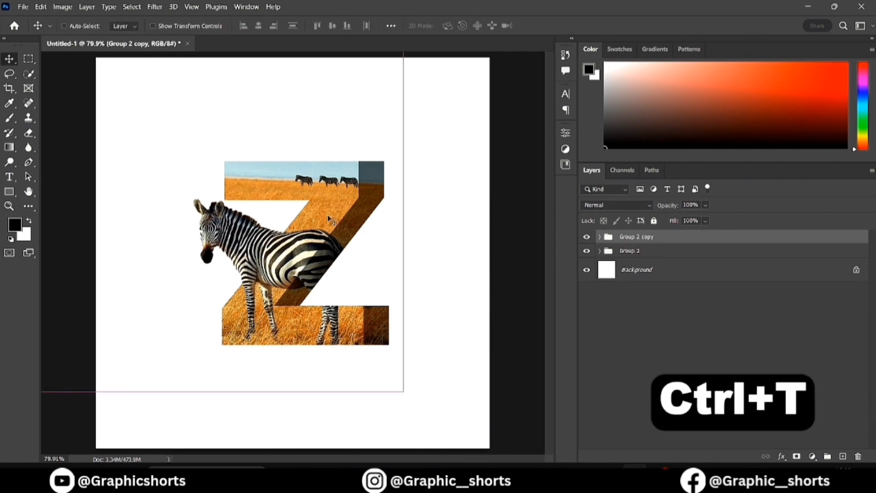
right_click(329, 216)
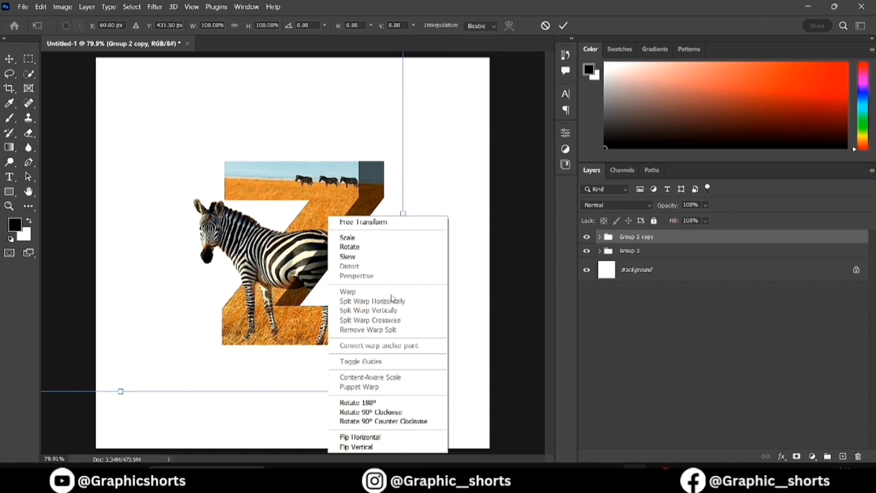
click(400, 447)
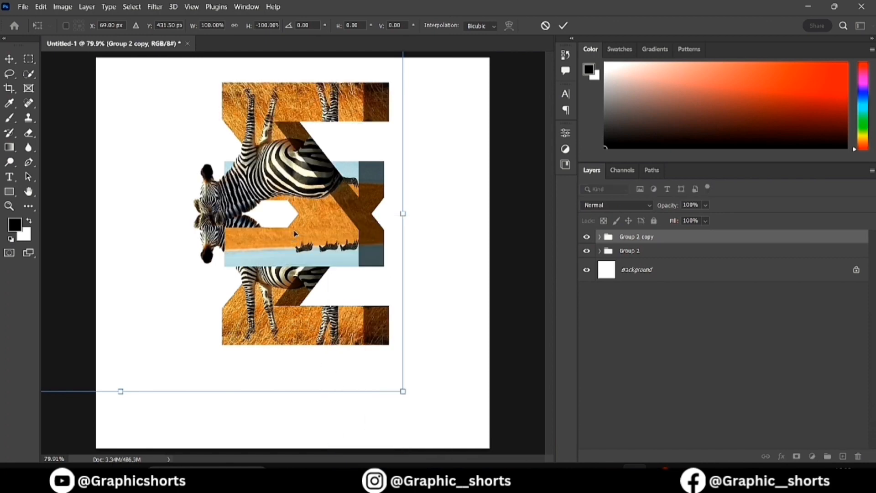
- Move the flipped copy straight down to Y 1151.50 px so it meets the base of the Z, and apply the transform
drag(295, 246, 300, 407)
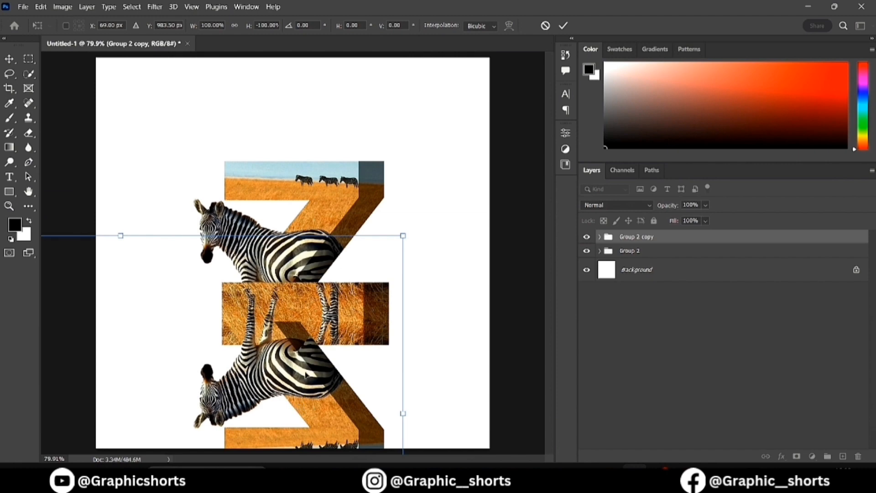
drag(307, 375, 310, 417)
key(shift+Down)
key(shift+Down)
key(shift+Down)
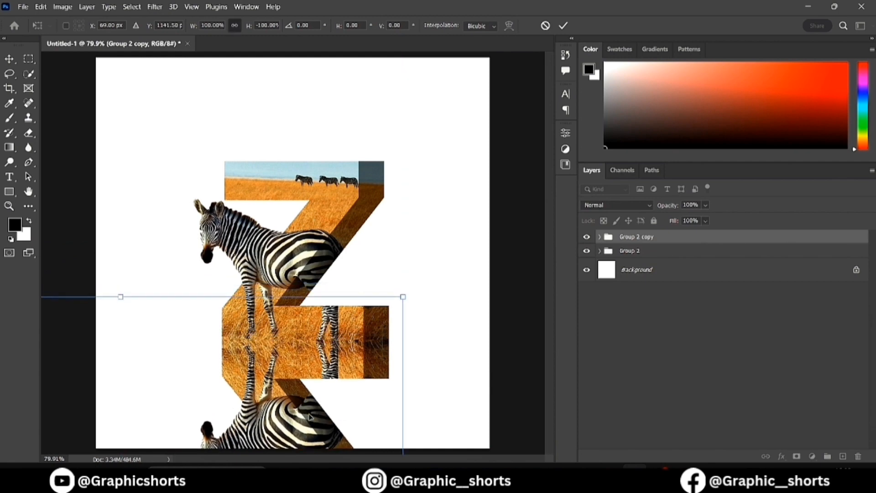
key(shift+Down)
key(shift+Down)
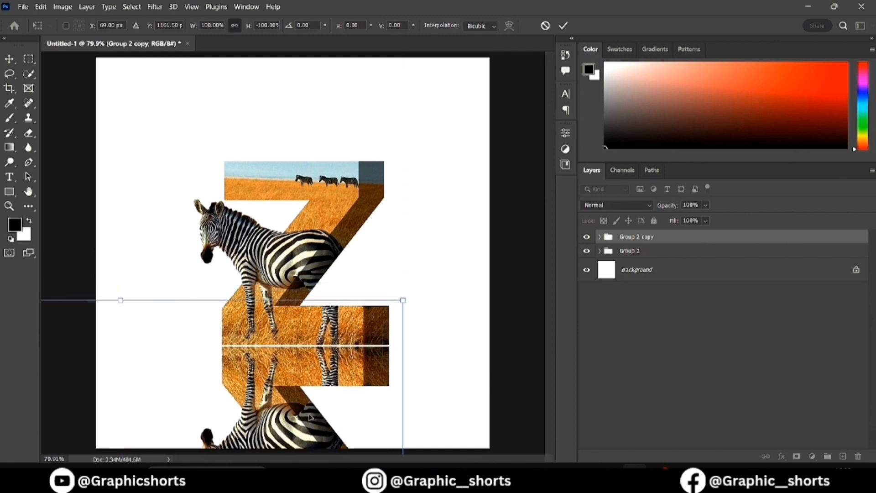
key(shift+Up)
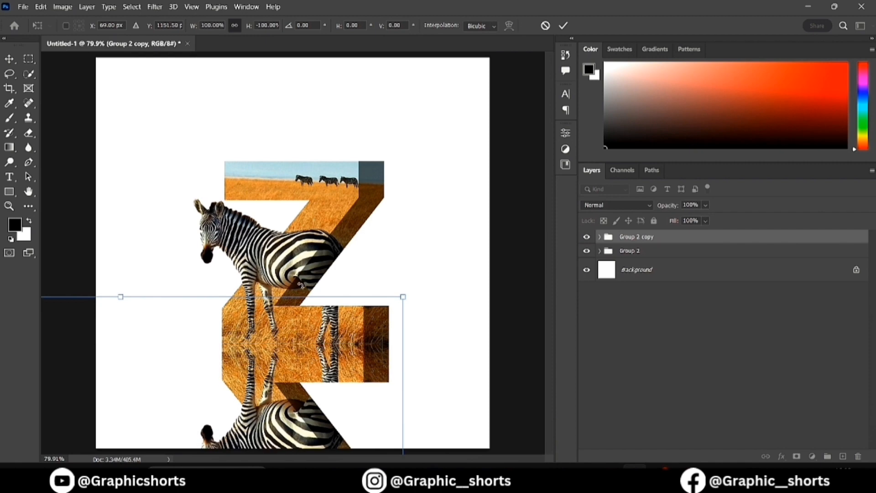
key(Return)
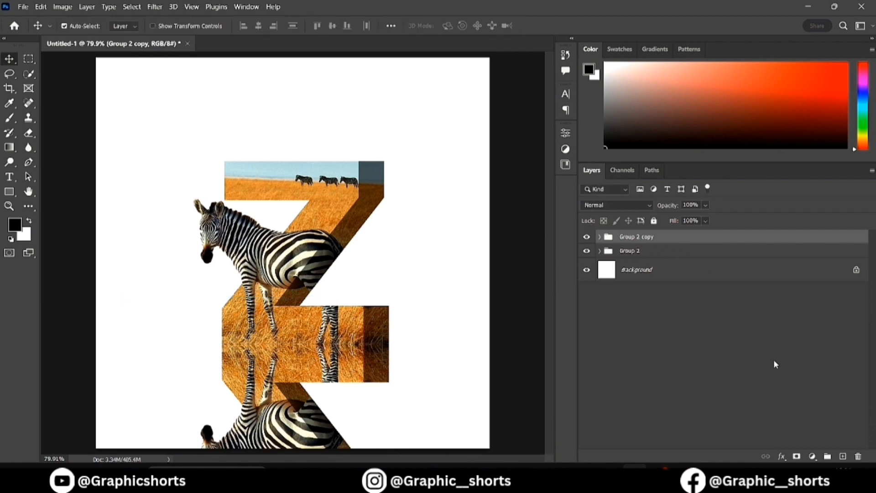
- Add a layer mask to the flipped group and fade the reflection with a linear black-to-white gradient from the canvas's bottom edge up to the zebra's belly
click(797, 457)
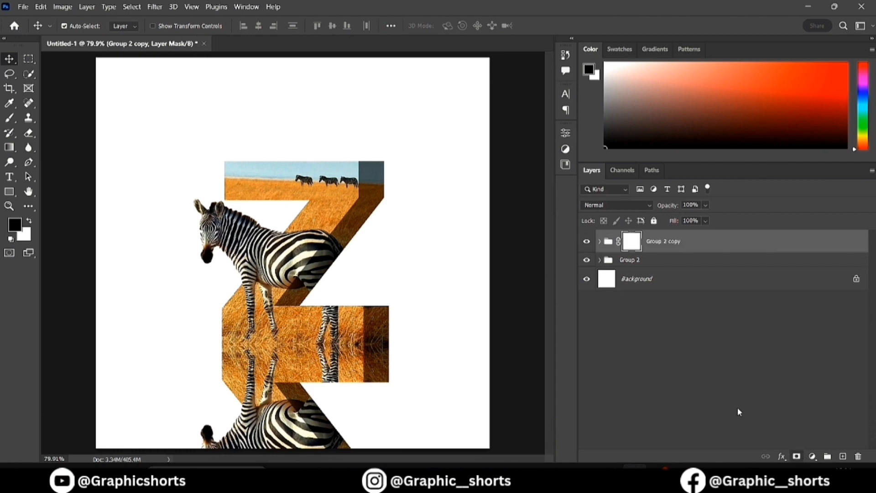
click(9, 147)
click(108, 25)
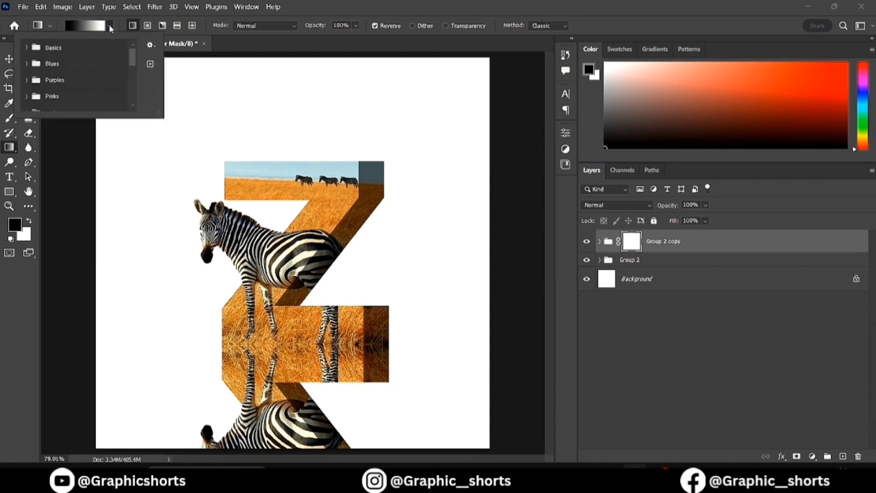
click(27, 48)
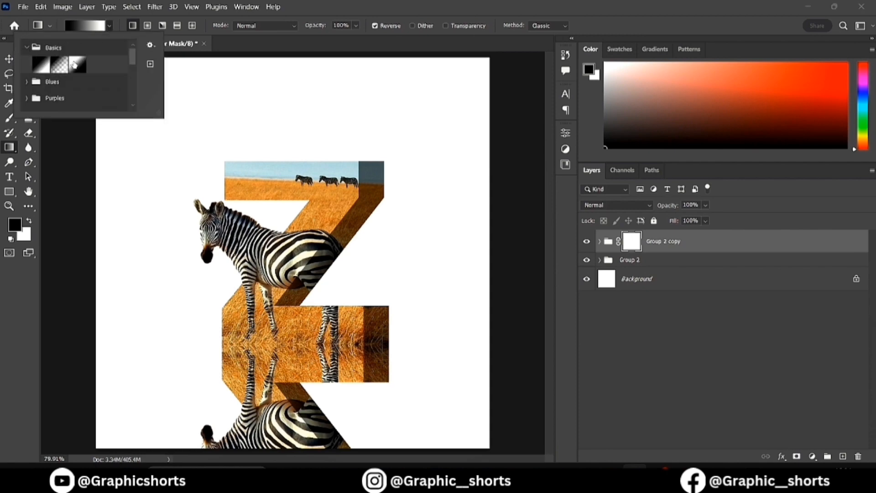
double_click(74, 65)
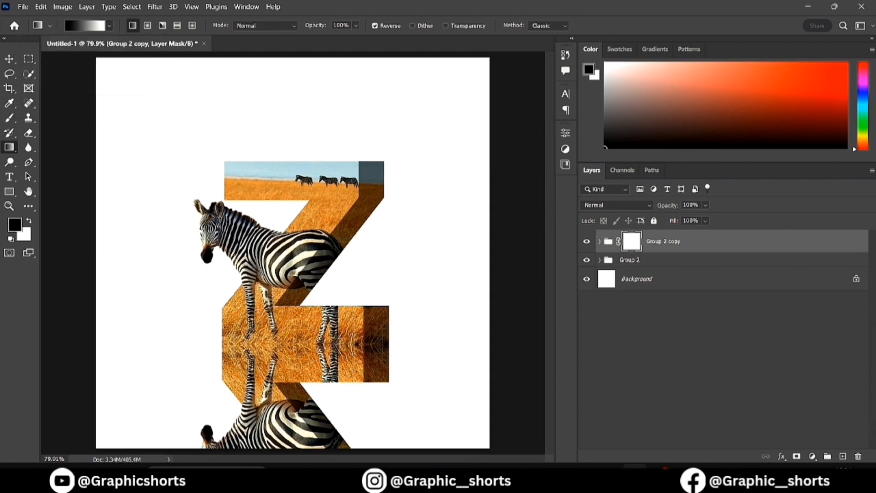
drag(291, 451, 294, 276)
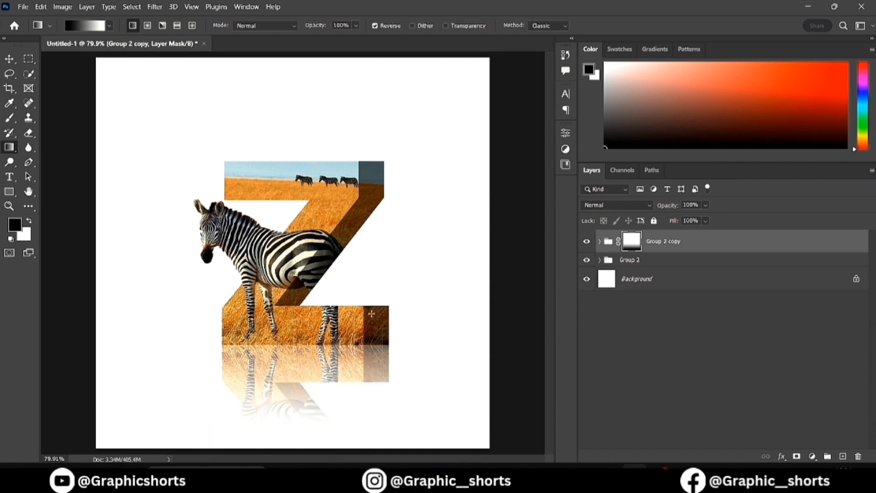
- Add a Gradient fill layer directly above the Background and base it on the Foreground to Background preset
click(672, 277)
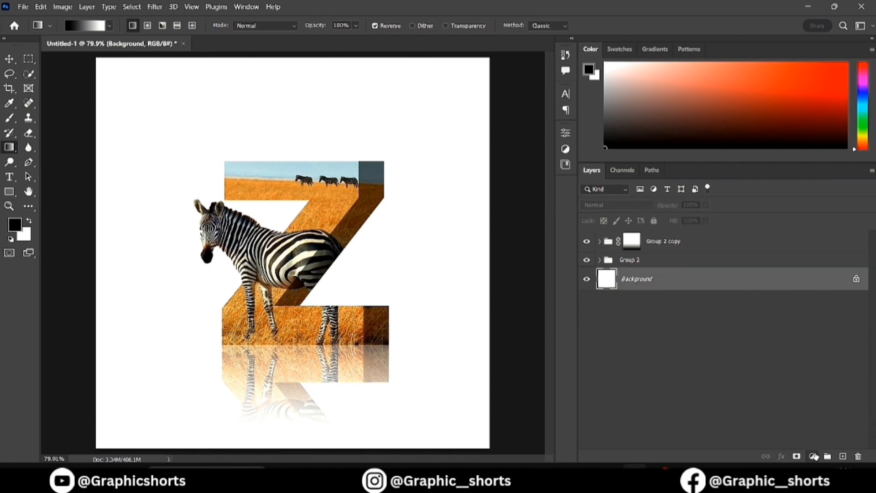
click(812, 456)
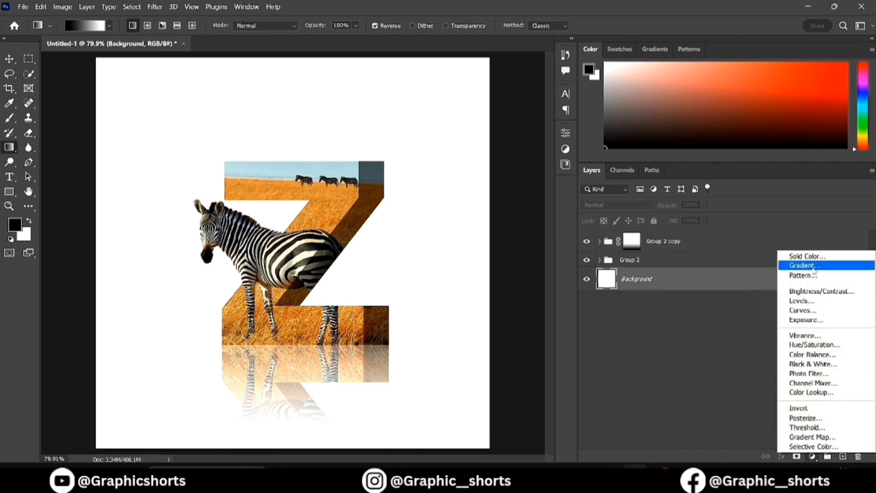
click(806, 266)
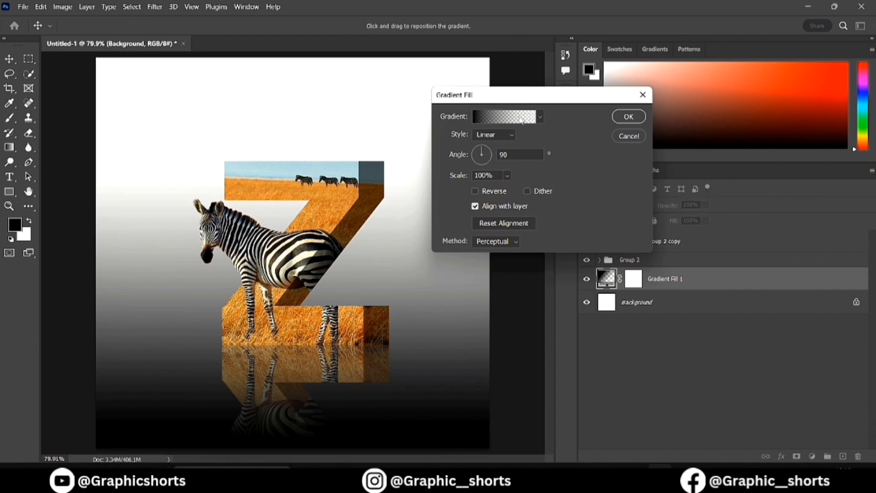
click(521, 119)
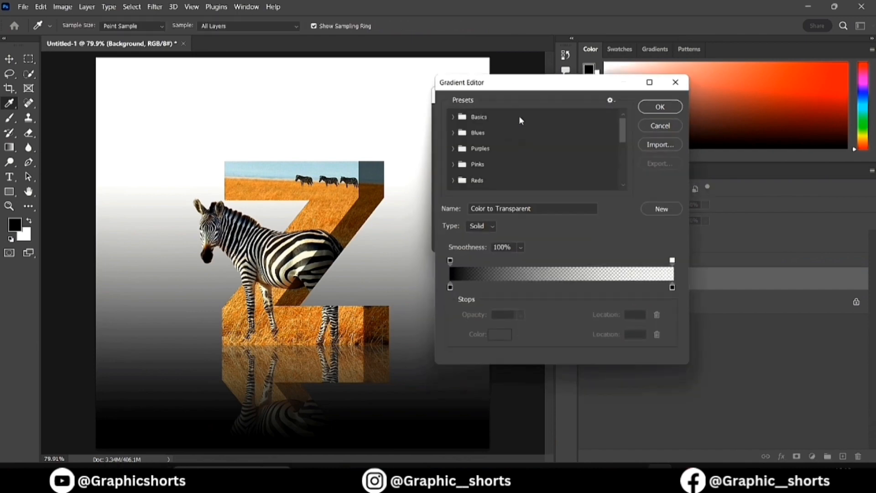
click(451, 115)
click(462, 131)
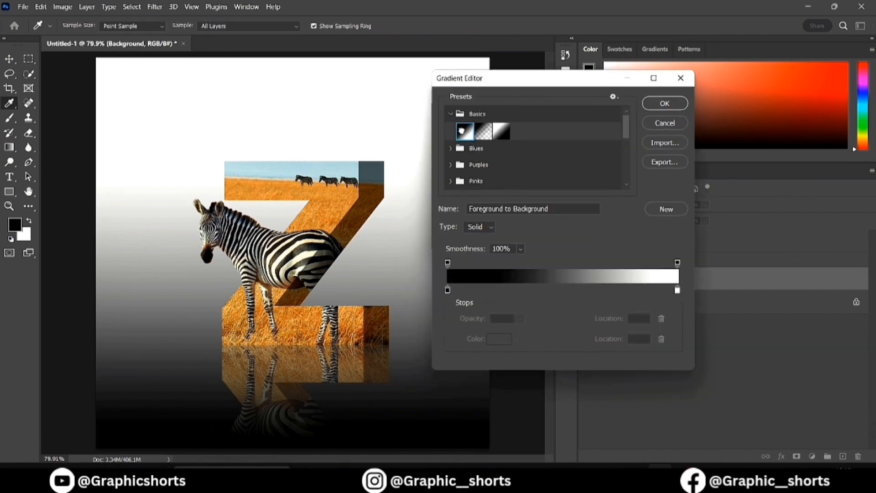
- Set the gradient's black starting stop to brown 77552d, sampled from the shaded side of the Z's diagonal
double_click(448, 290)
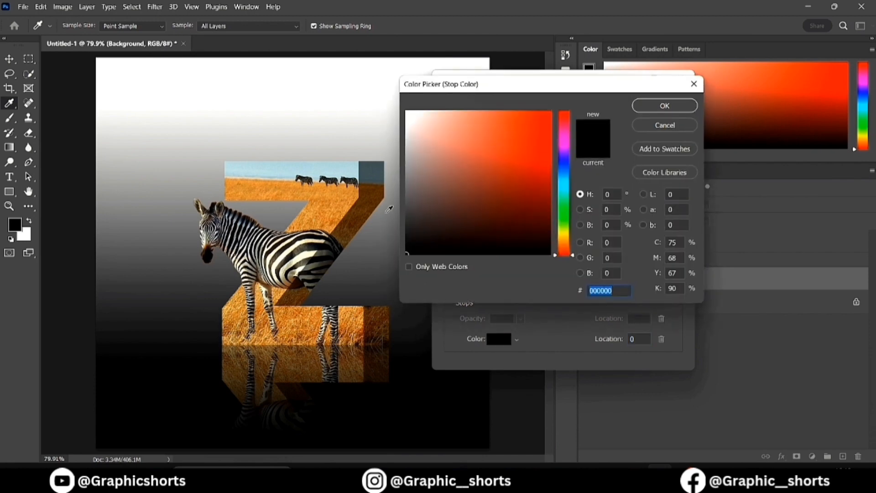
click(361, 211)
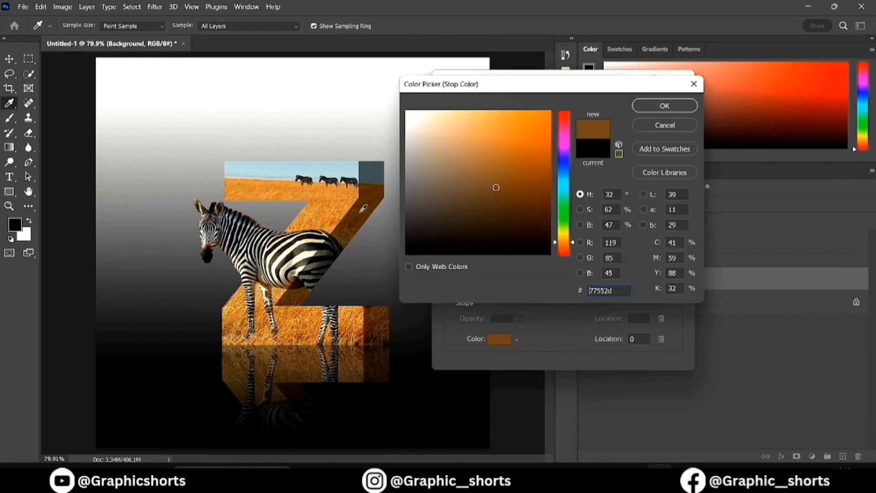
click(651, 109)
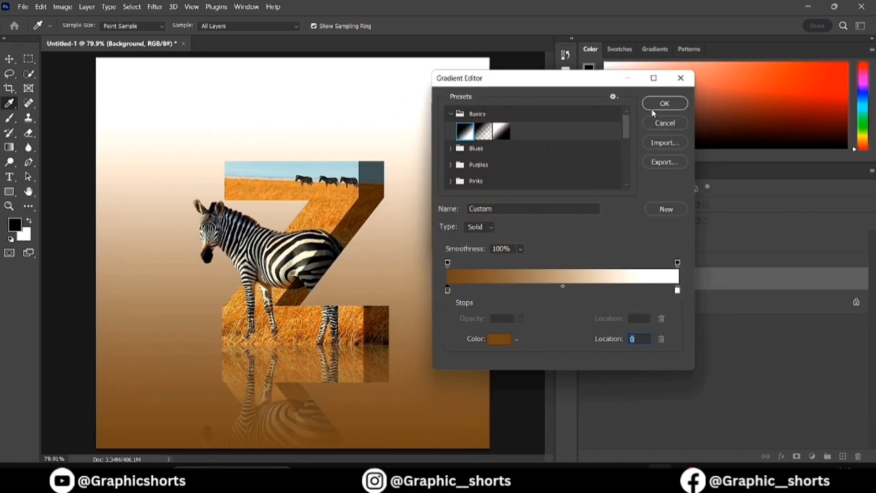
- Set the gradient's white end stop to dark brown 3d2511, sampled from the shaded side of the Z's base, and apply the gradient fill
double_click(677, 290)
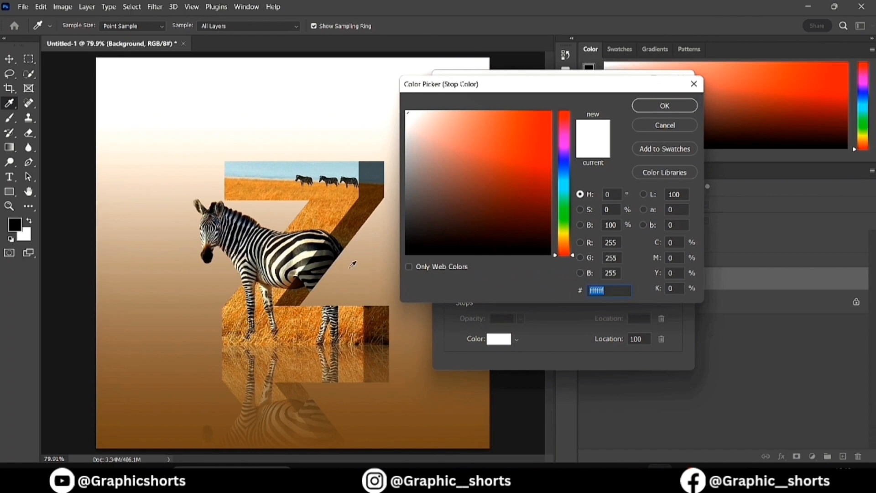
click(363, 319)
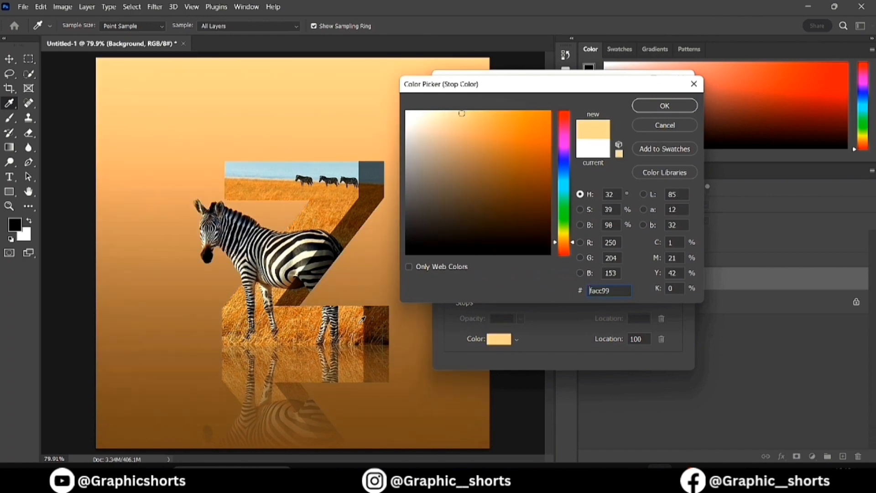
click(371, 334)
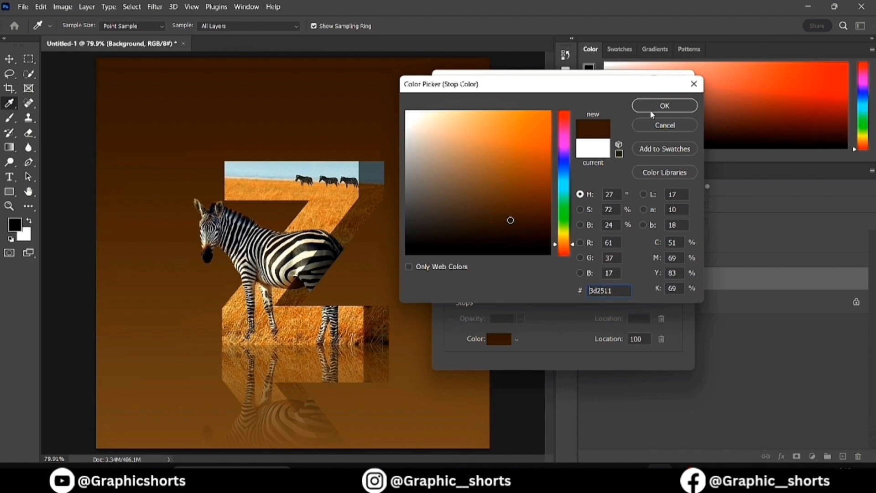
click(664, 105)
click(665, 104)
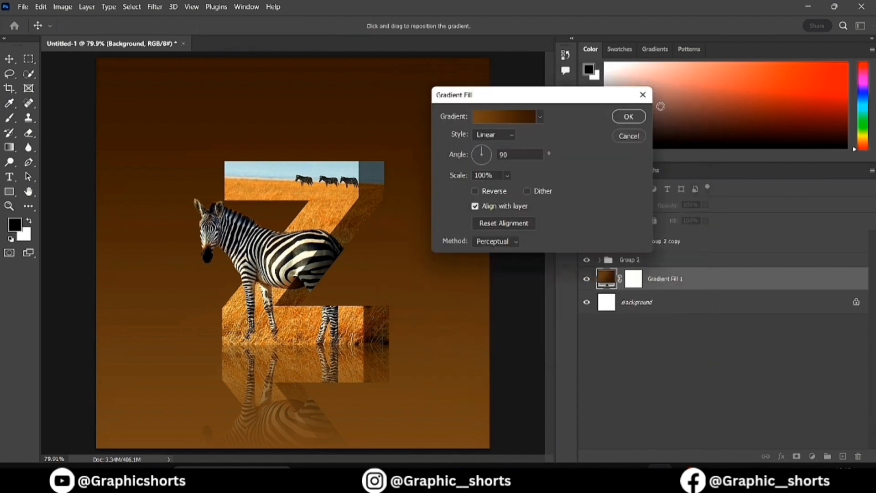
click(630, 116)
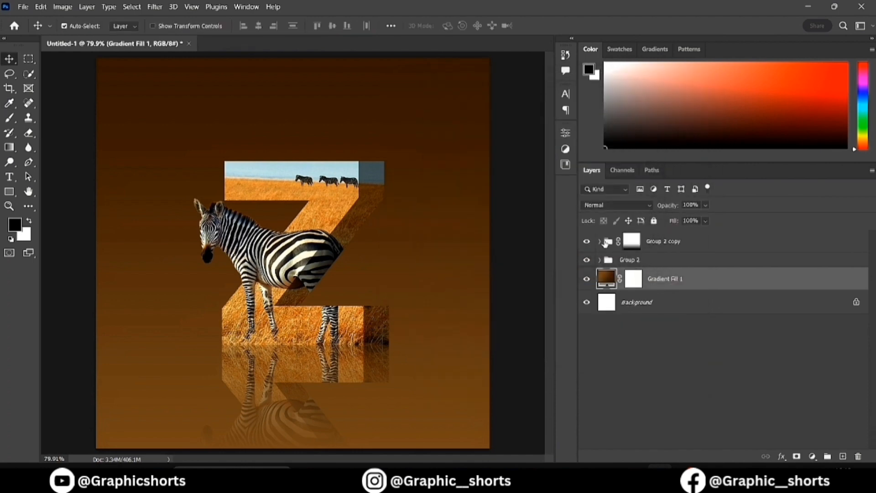